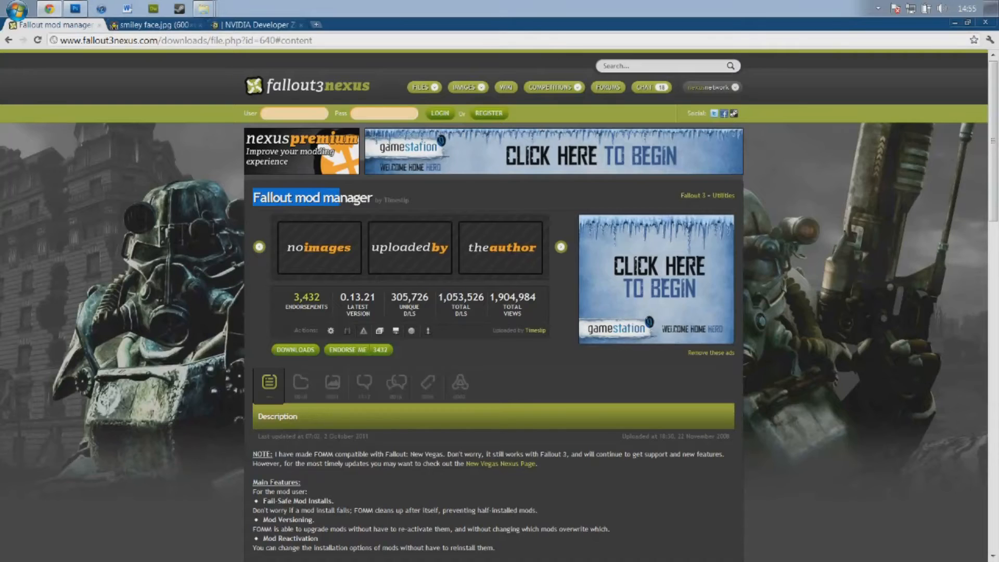
Step: Review the required tools: the Fallout mod manager page, Photoshop and the NVIDIA Texture Tools for Adobe Photoshop page
click(372, 199)
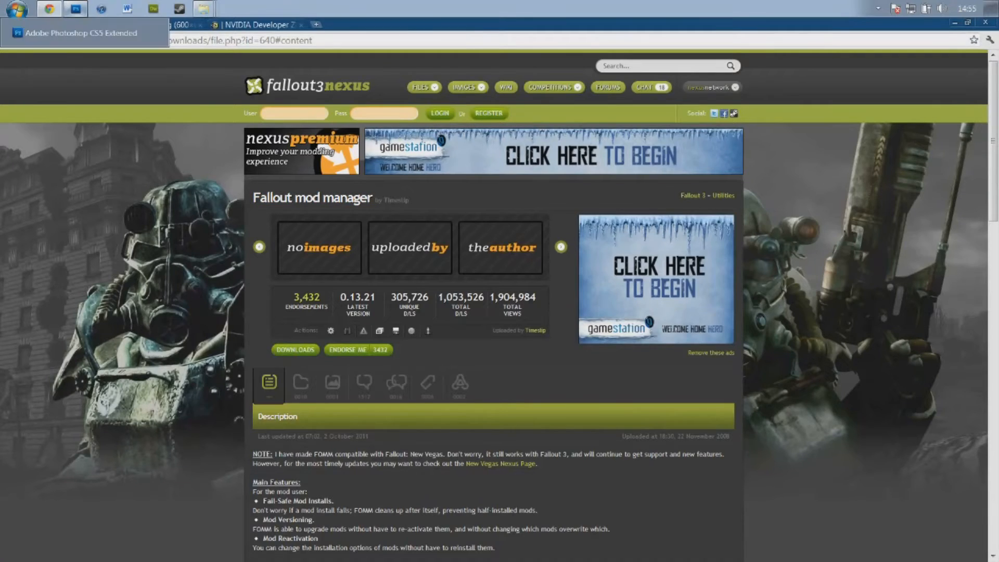
click(75, 9)
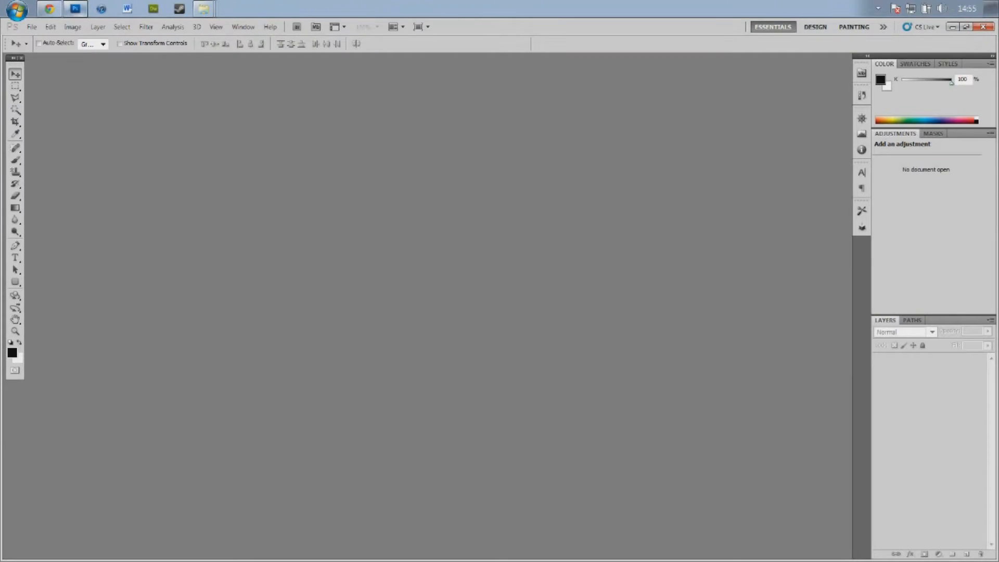
click(76, 9)
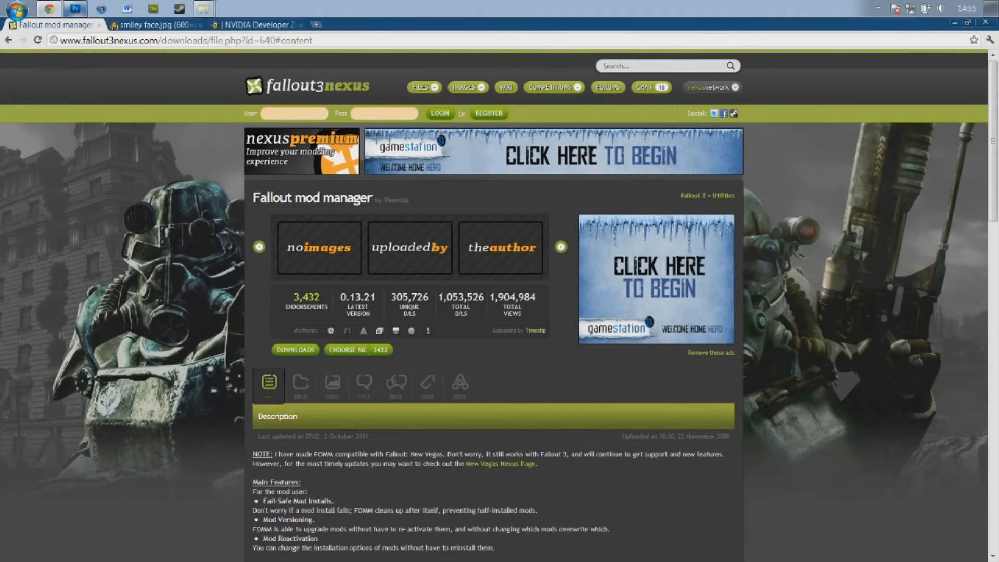
click(249, 25)
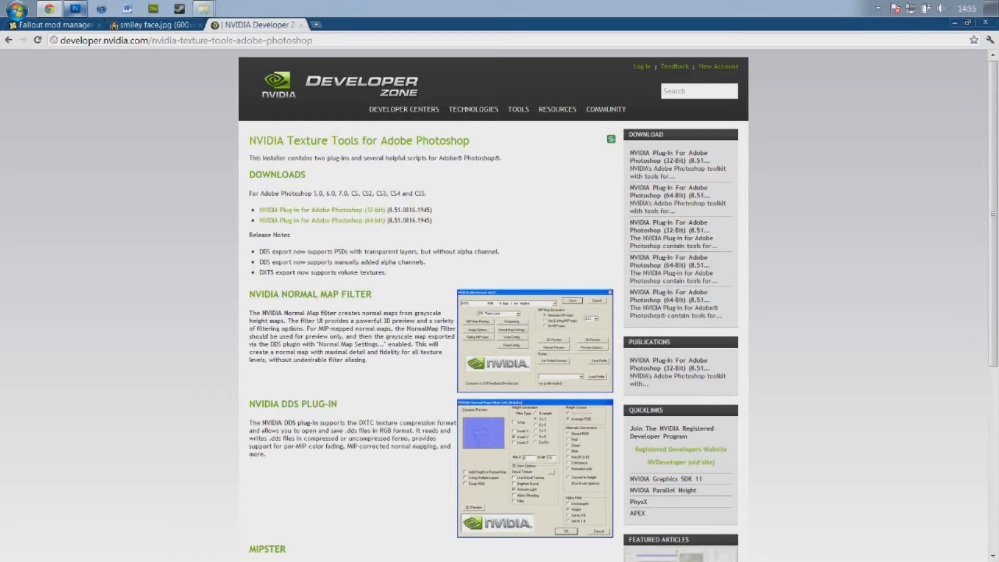
click(13, 22)
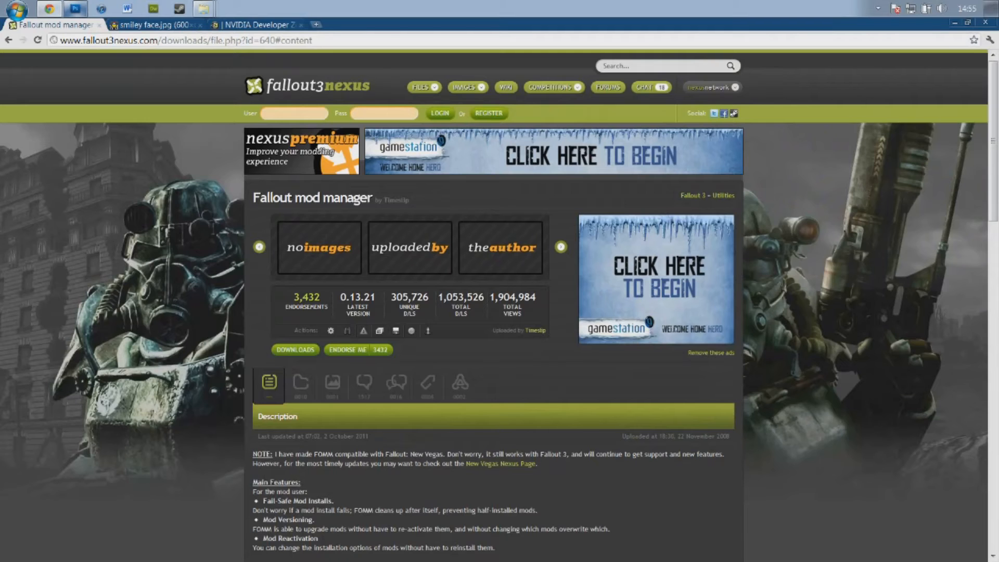
Step: Launch the BSA browser that comes with Fallout Mod Manager, keeping Fallout 3 as the game to manage
click(17, 9)
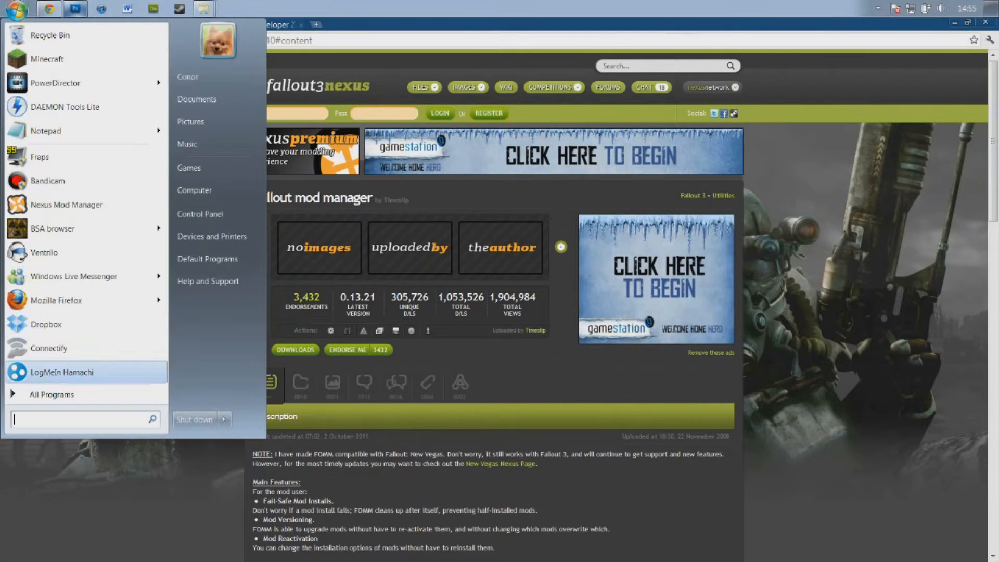
click(52, 394)
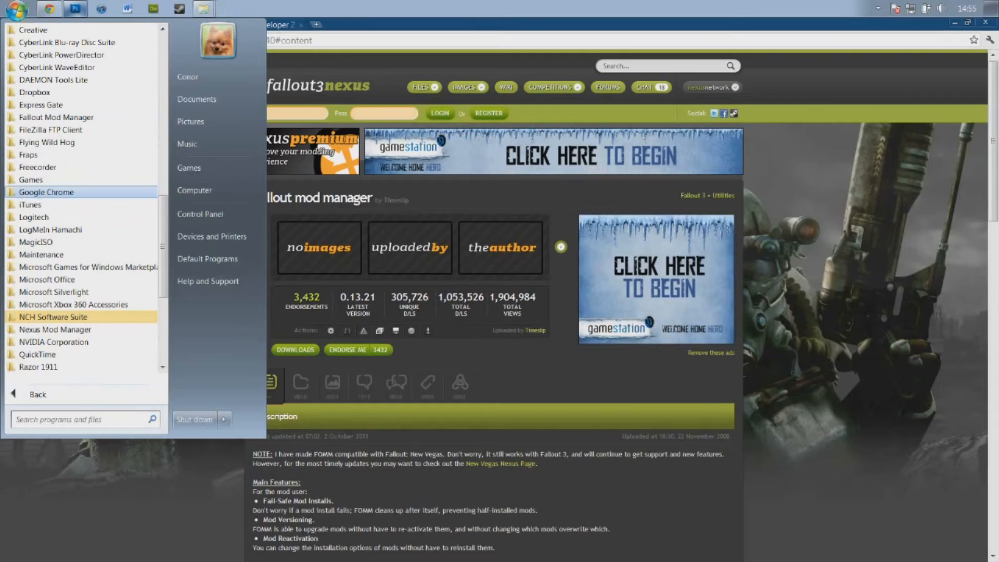
click(56, 117)
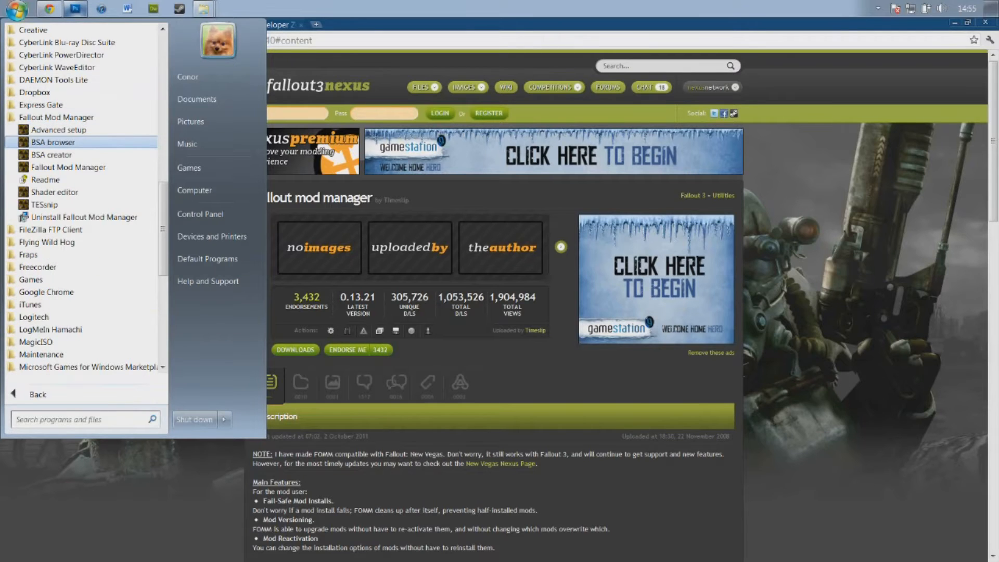
click(68, 167)
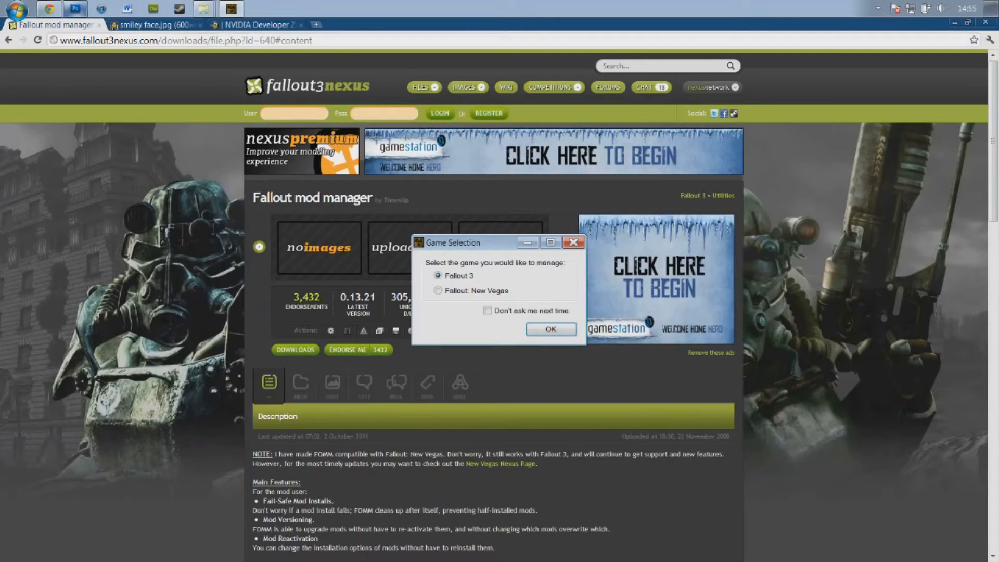
key(Return)
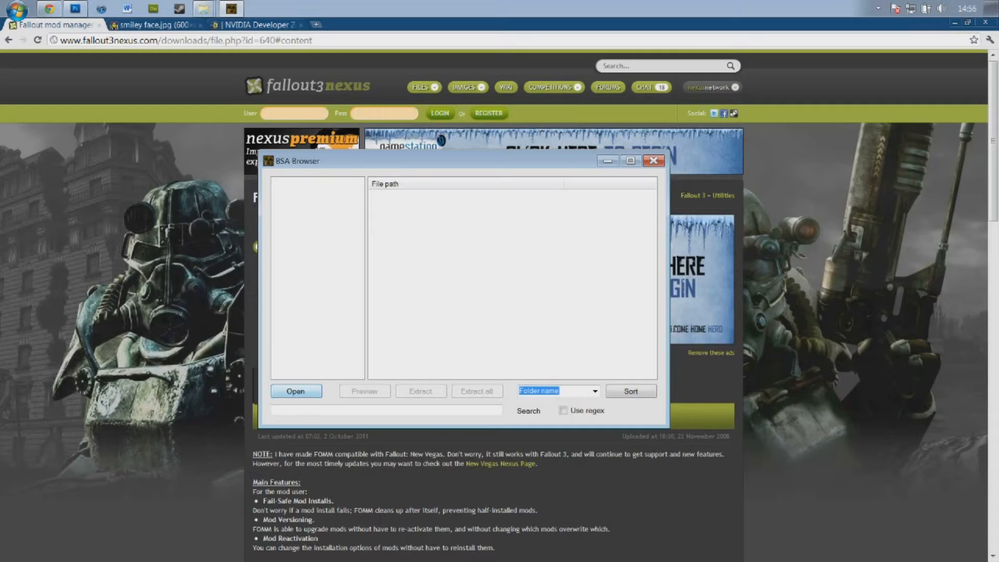
Step: Start opening an archive in the BSA browser and go to the Program Files (x86) folder on drive C
key(Return)
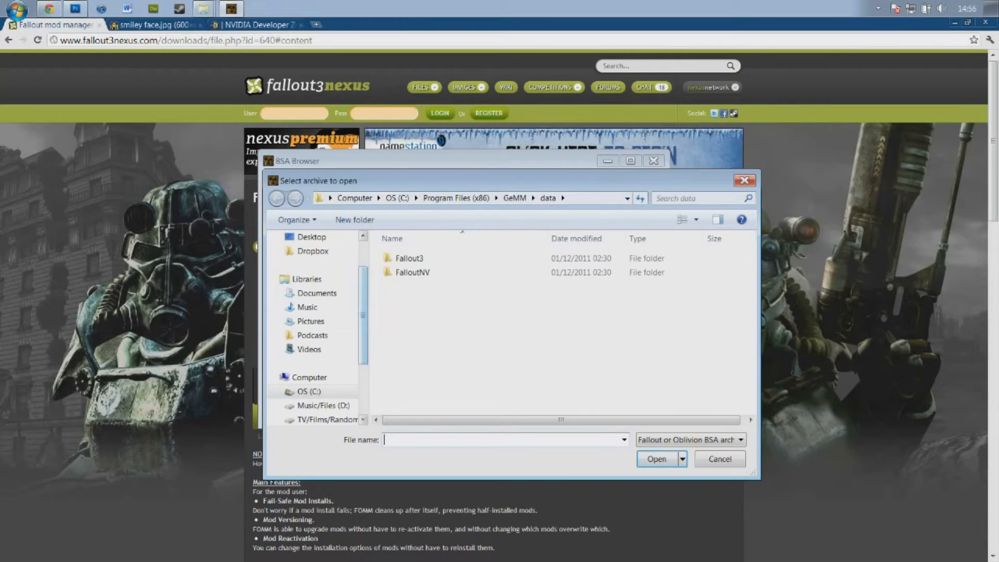
scroll(315, 325, down, 2)
scroll(315, 325, up, 3)
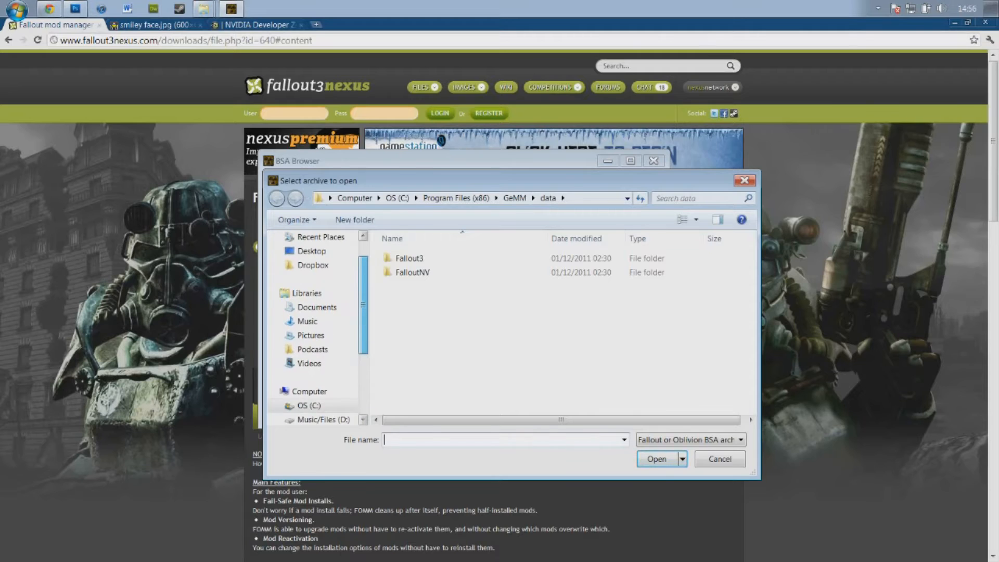
scroll(315, 325, down, 3)
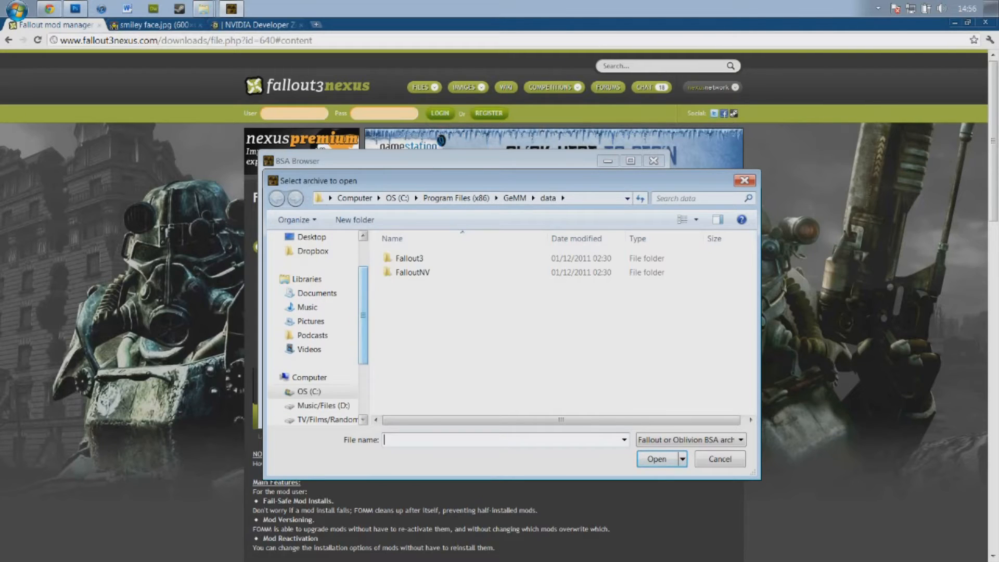
scroll(315, 325, down, 1)
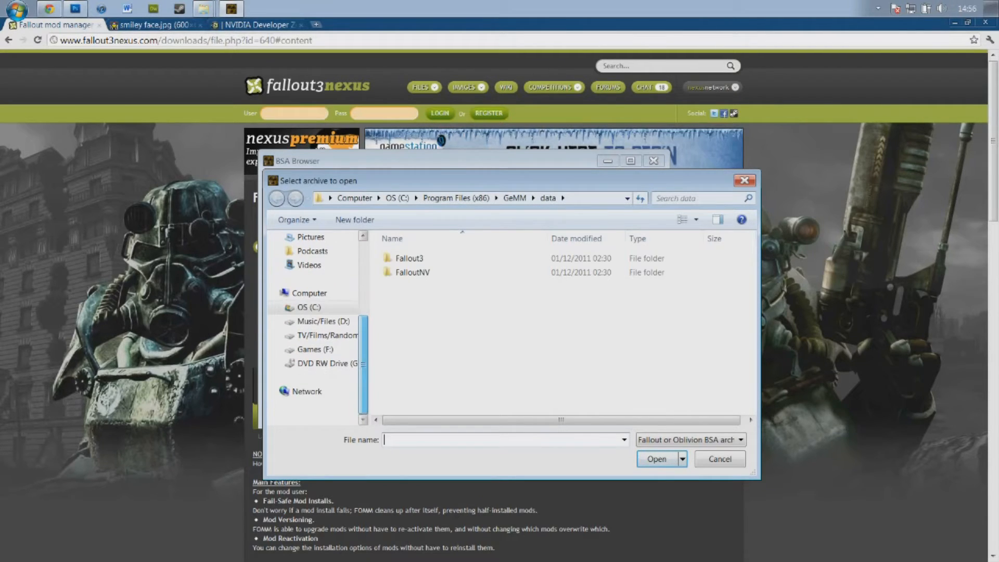
click(397, 197)
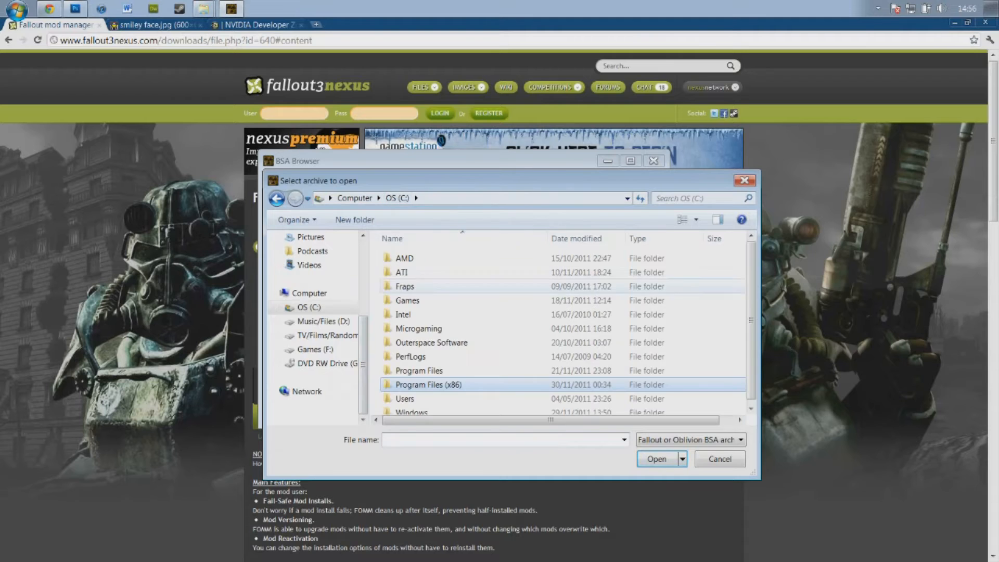
double_click(428, 384)
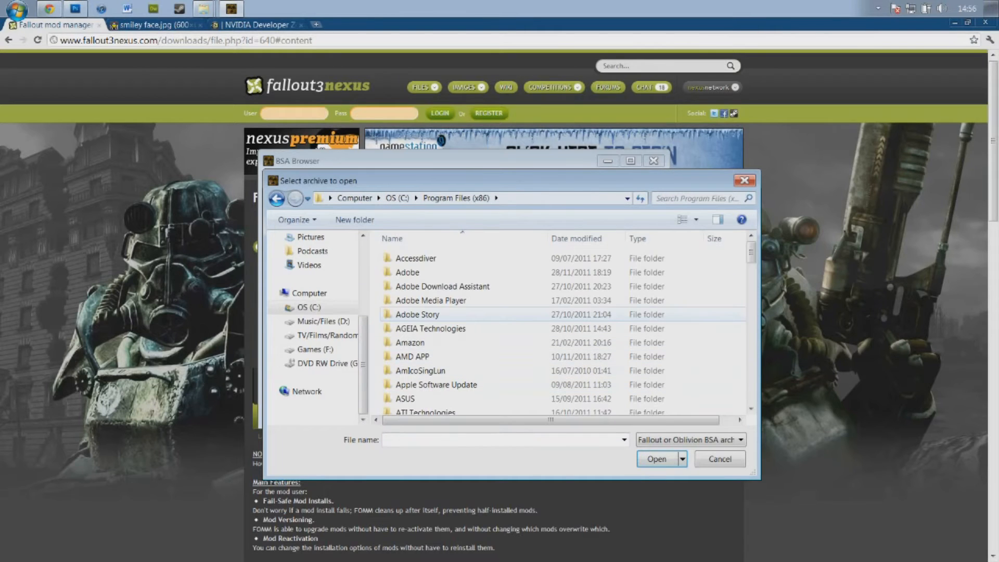
Step: Browse to the game's Data folder under Steam\steamapps\common\skyrim
scroll(416, 318, down, 3)
scroll(416, 323, down, 3)
double_click(411, 351)
double_click(411, 398)
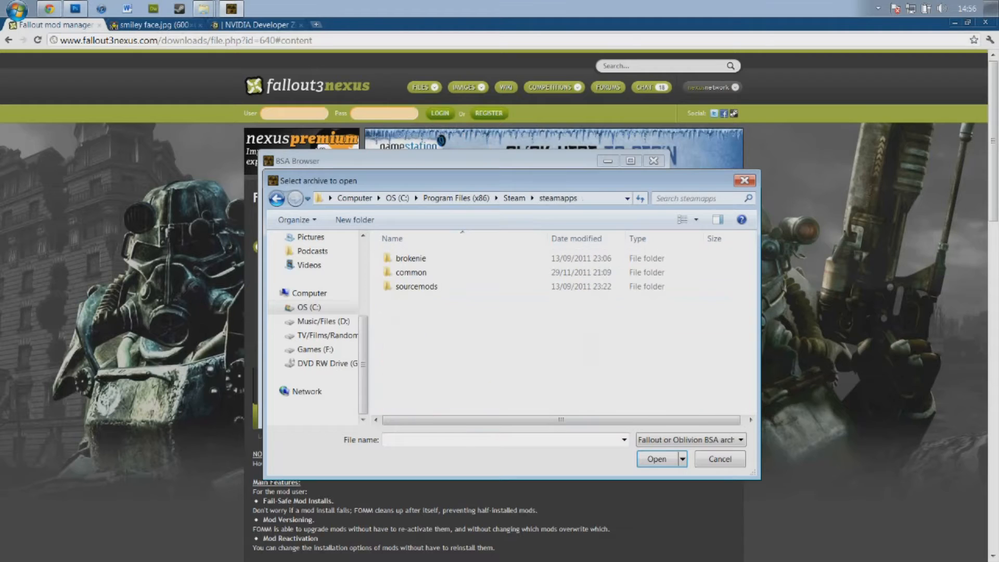
double_click(411, 272)
double_click(411, 342)
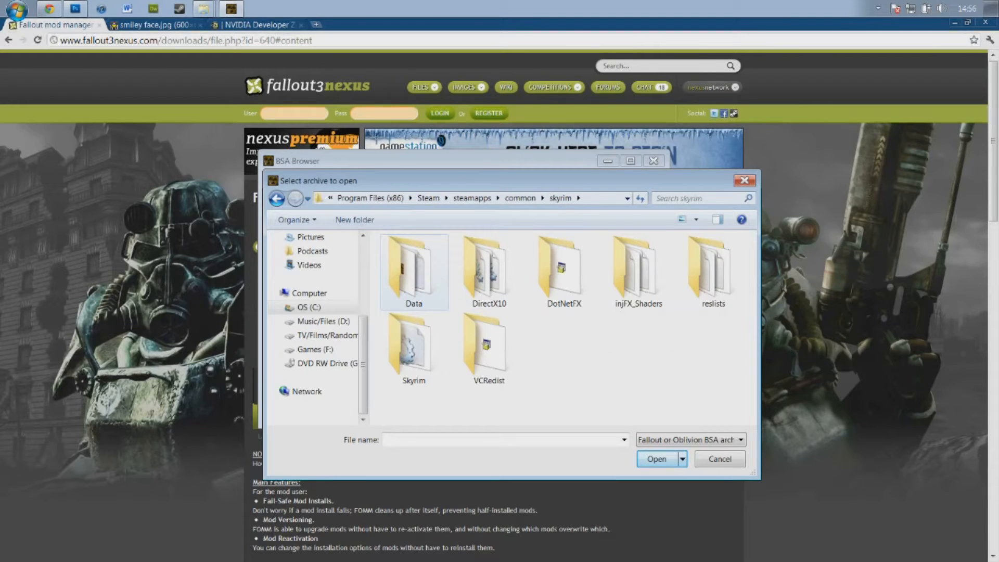
double_click(414, 281)
scroll(432, 295, down, 1)
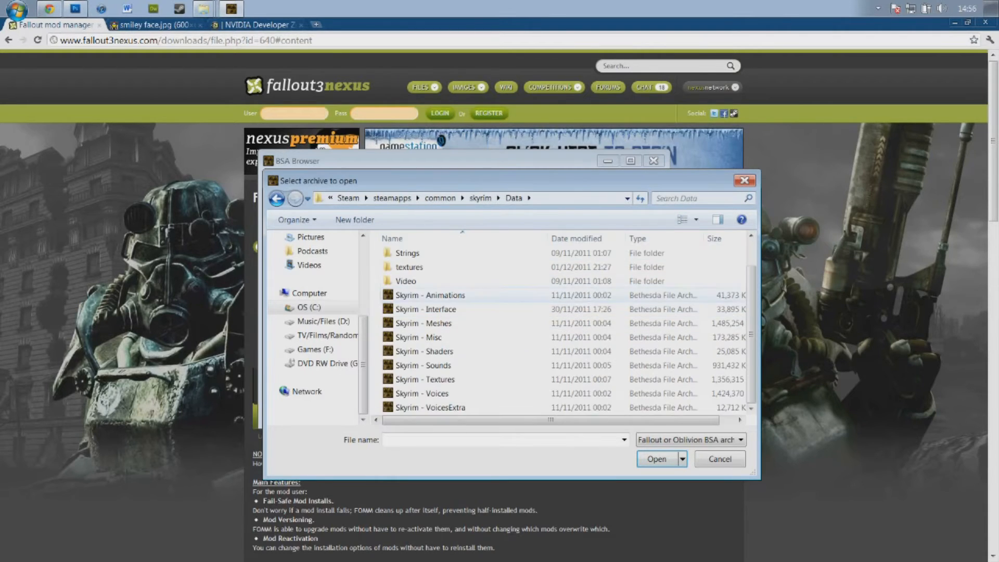
Step: Open the Skyrim - Textures archive from the Data folder
click(411, 297)
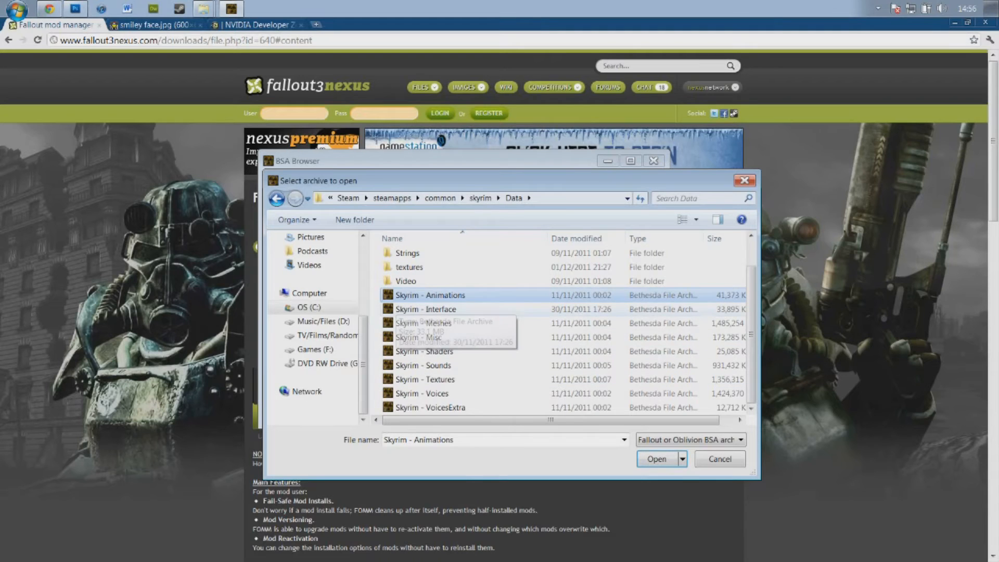
click(440, 407)
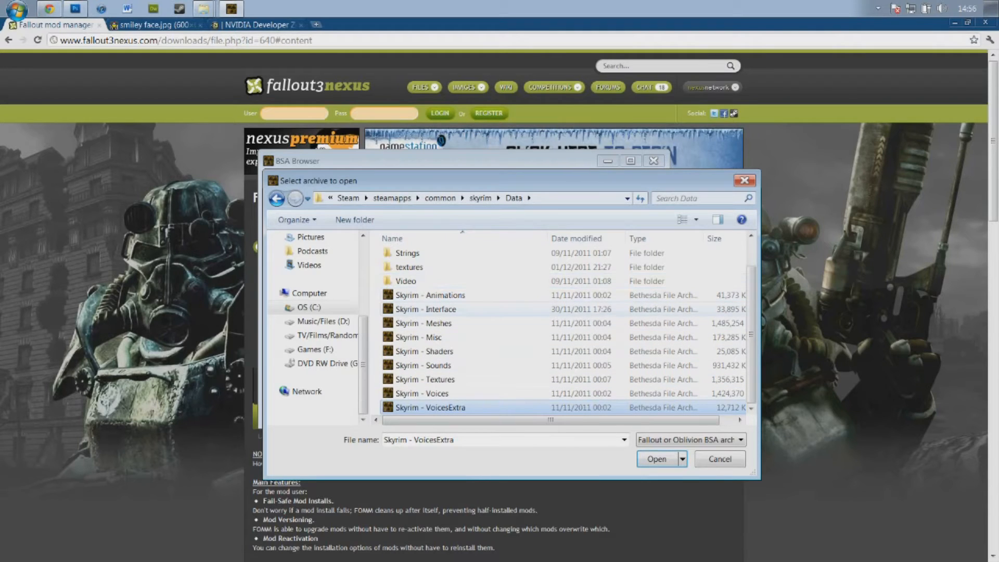
click(427, 310)
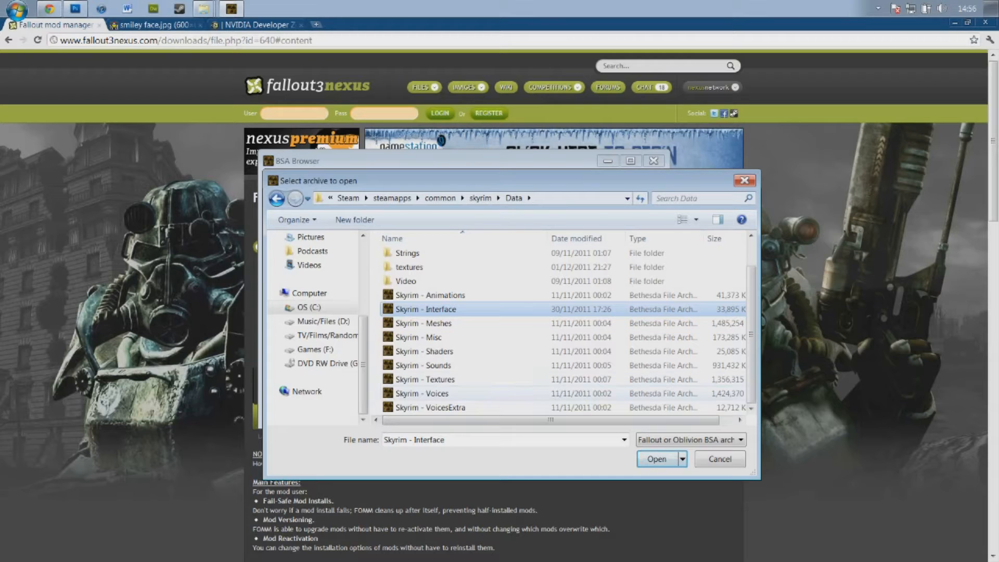
double_click(425, 380)
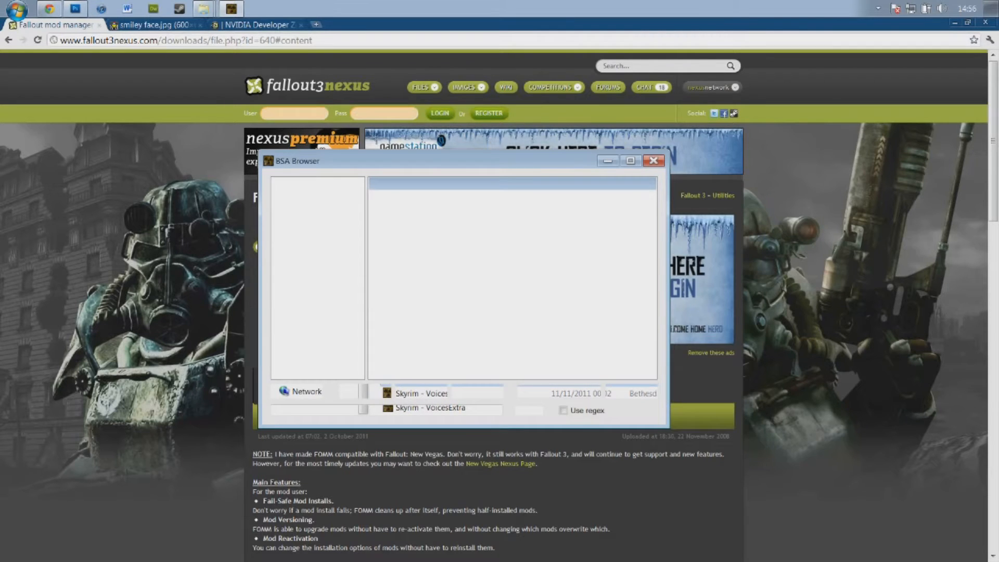
Step: Start extracting all files of the Skyrim - Textures archive, cancel the destination folder choice and close the BSA browser
click(453, 237)
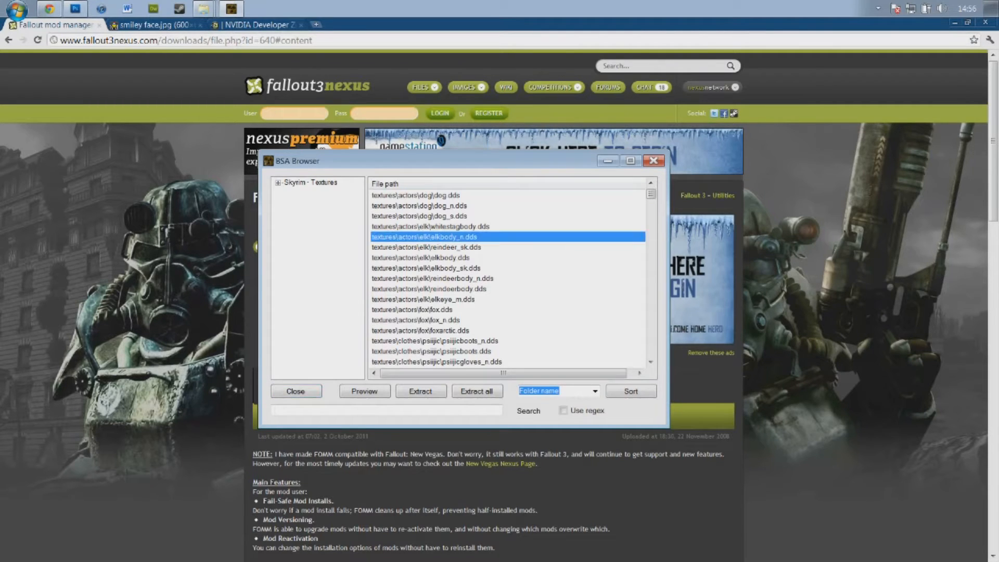
mouse_move(651, 194)
mouse_down()
mouse_move(651, 352)
mouse_move(651, 194)
mouse_up()
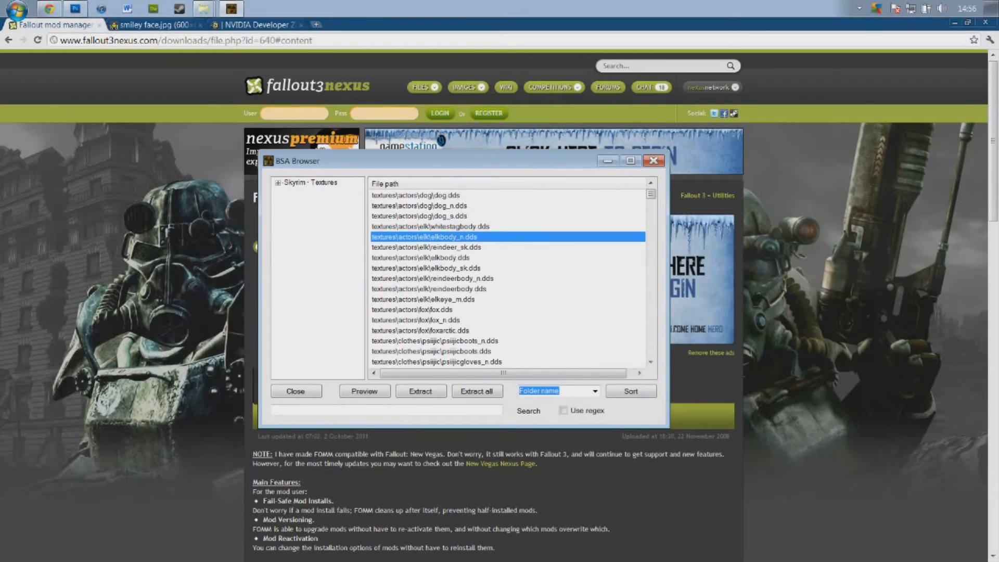
click(452, 268)
click(477, 391)
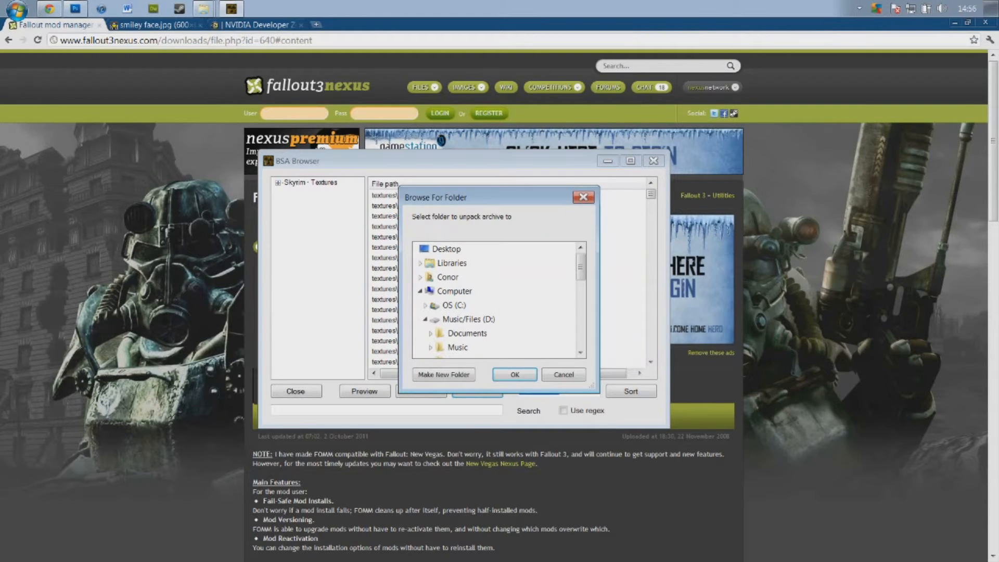
click(584, 197)
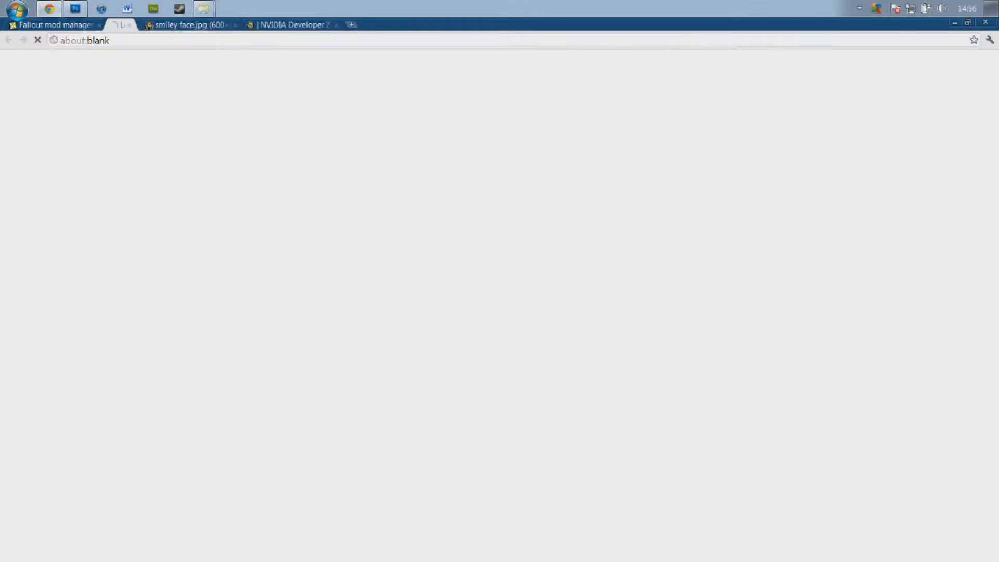
Step: Close the blank browser tab, switch to the File Explorer window showing stormcloaks and go up to the textures folder
click(201, 24)
mouse_move(204, 9)
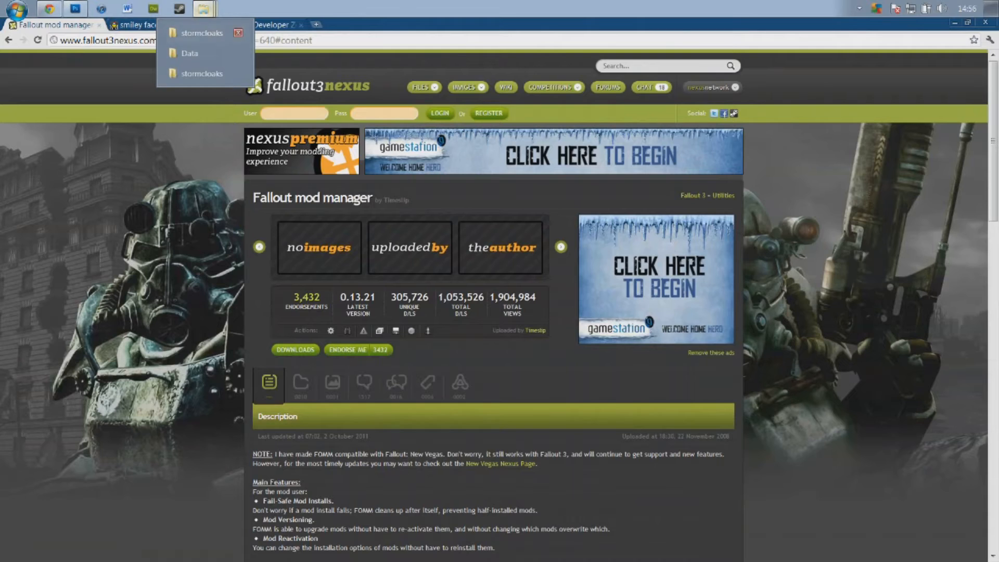
click(237, 33)
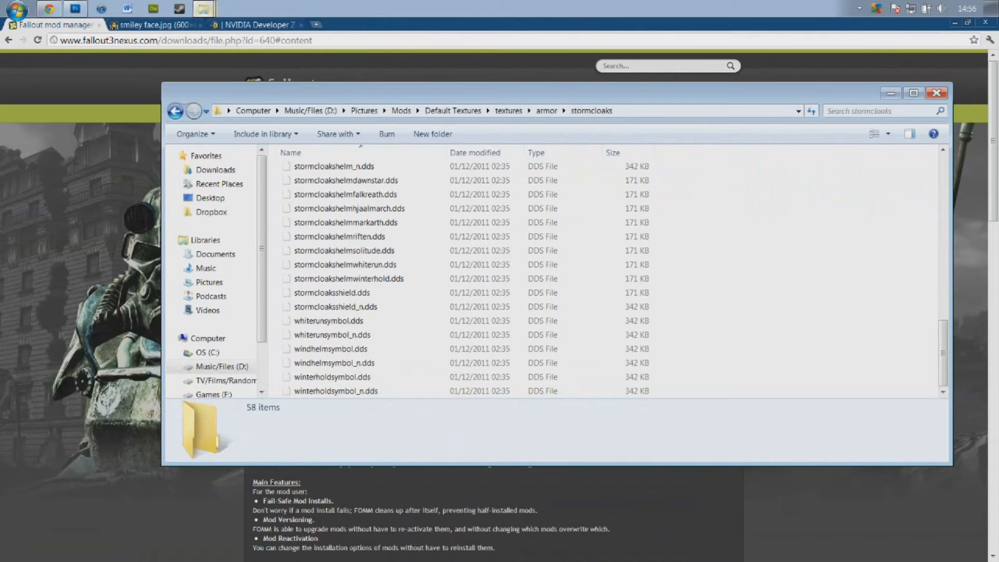
click(508, 110)
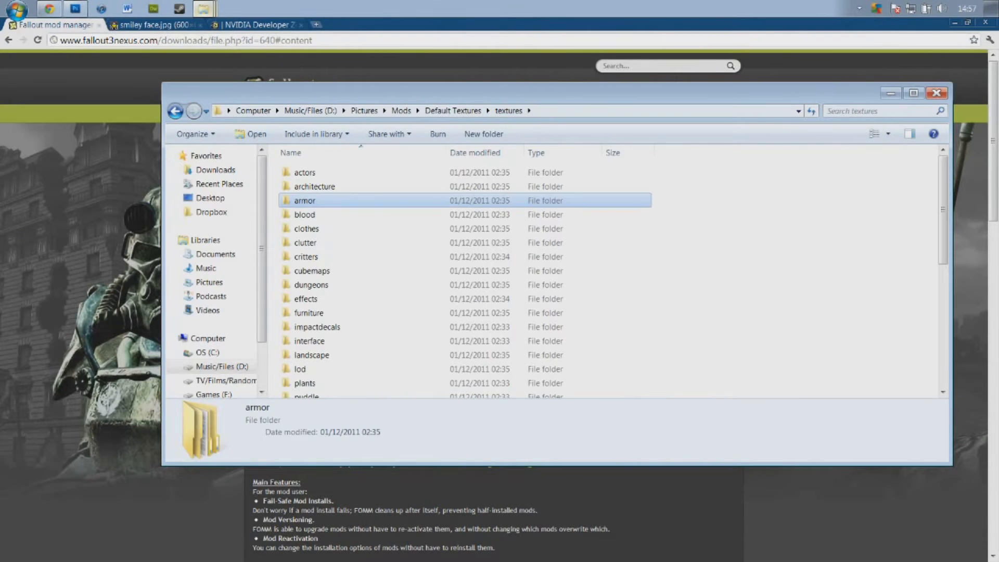
Step: Examine the subfolders and the loose DDS files from black.dds to white_em.dds in the textures folder
scroll(365, 198, down, 2)
scroll(364, 198, down, 5)
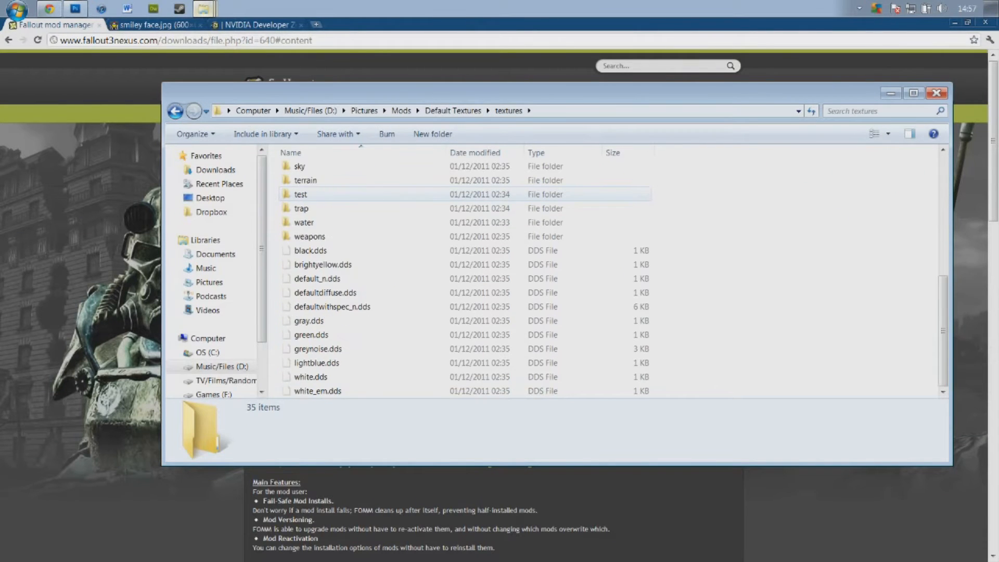
click(354, 251)
shift+click(468, 391)
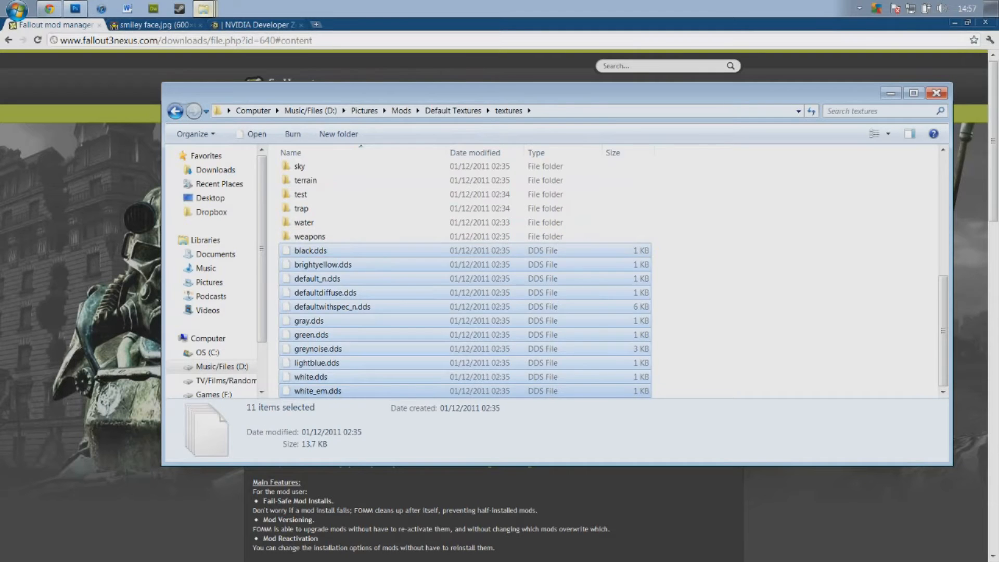
click(702, 307)
scroll(573, 284, up, 5)
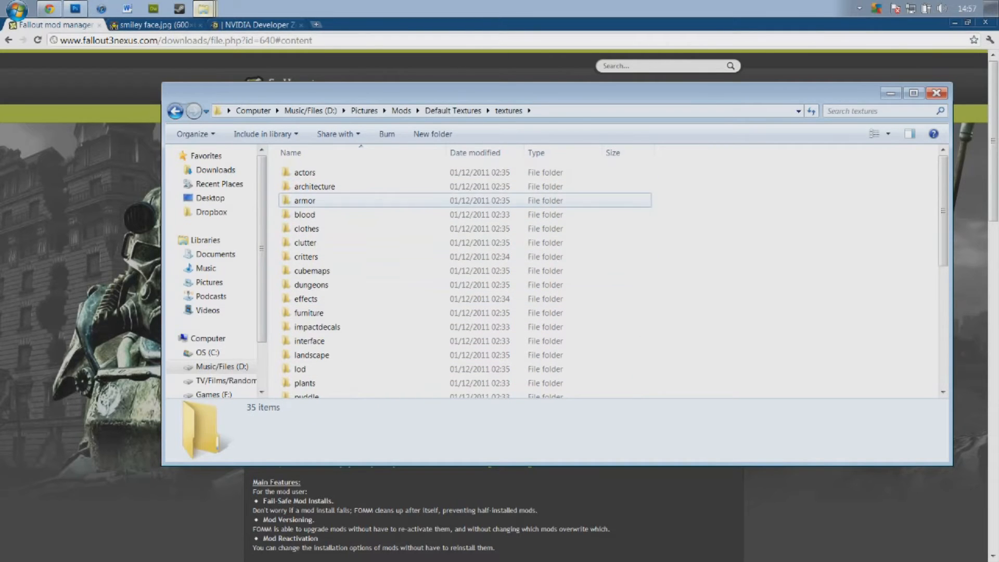
Step: Look through the armor folder and return up to the Default Textures folder
double_click(304, 201)
scroll(322, 264, down, 6)
click(508, 111)
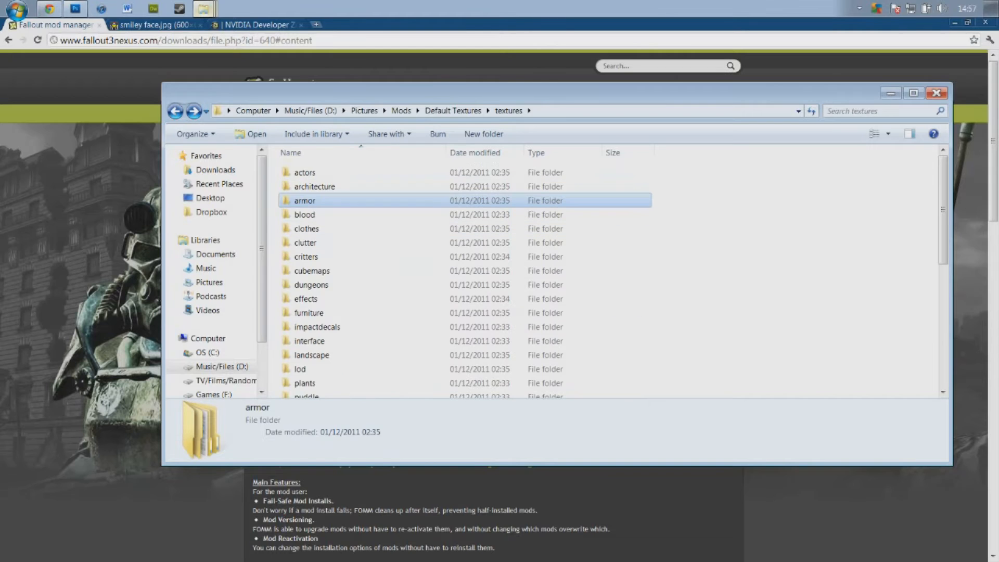
click(453, 110)
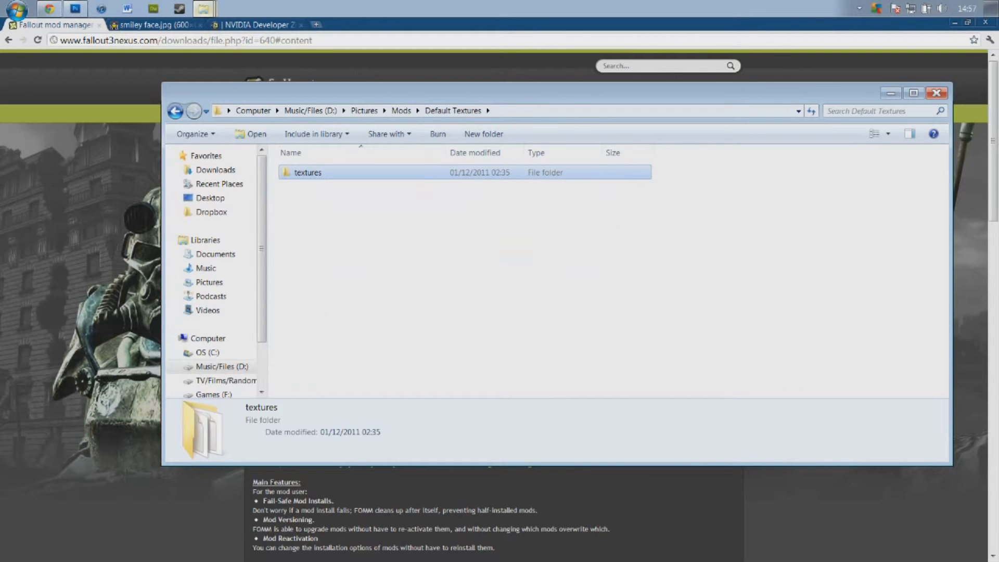
Step: Open the stormcloaks folder through textures and armor in Default Textures and scroll to the end of its file list
double_click(308, 173)
scroll(323, 223, down, 3)
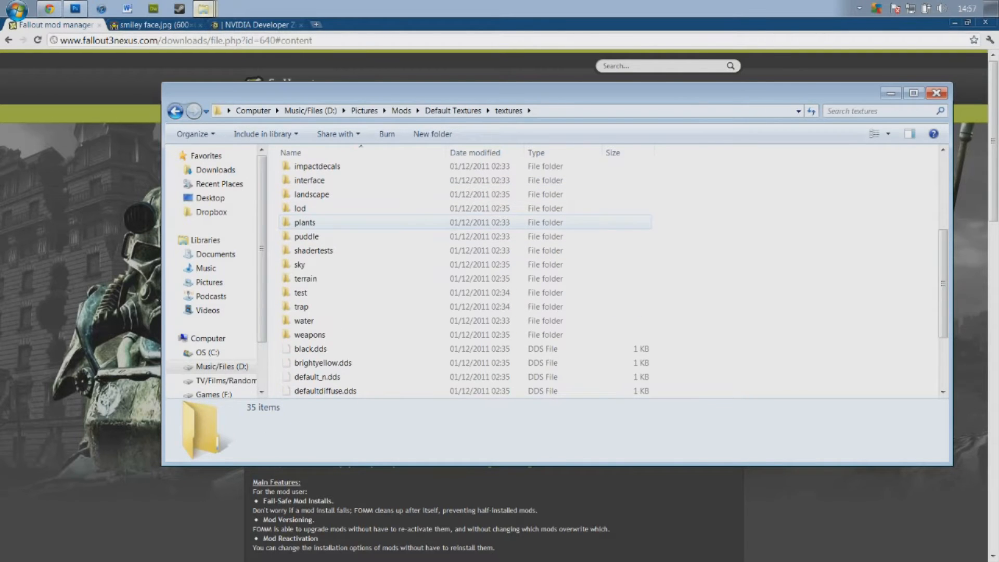
scroll(333, 229, up, 4)
scroll(333, 229, down, 4)
scroll(333, 234, up, 4)
double_click(307, 194)
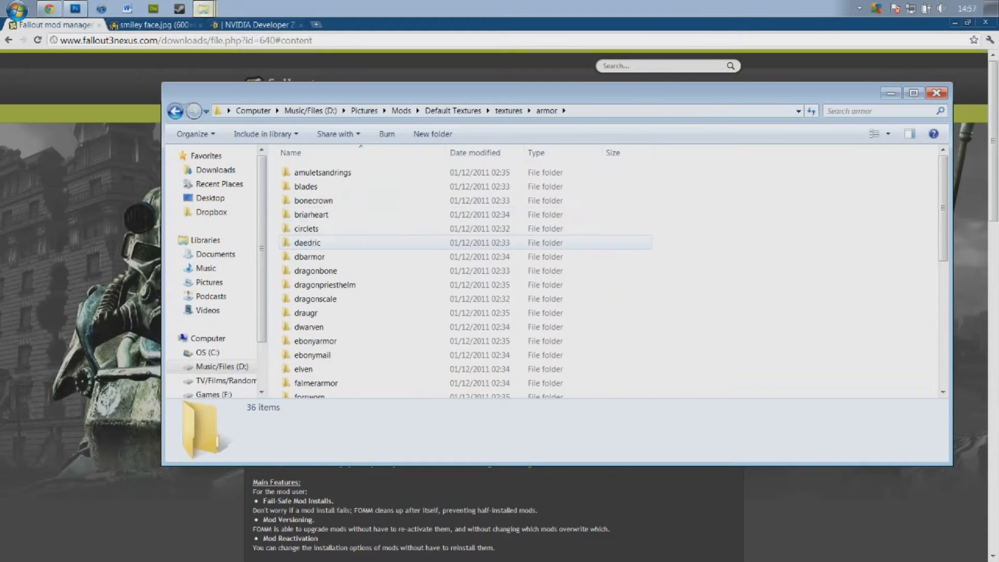
scroll(333, 229, down, 7)
double_click(323, 320)
scroll(333, 285, down, 13)
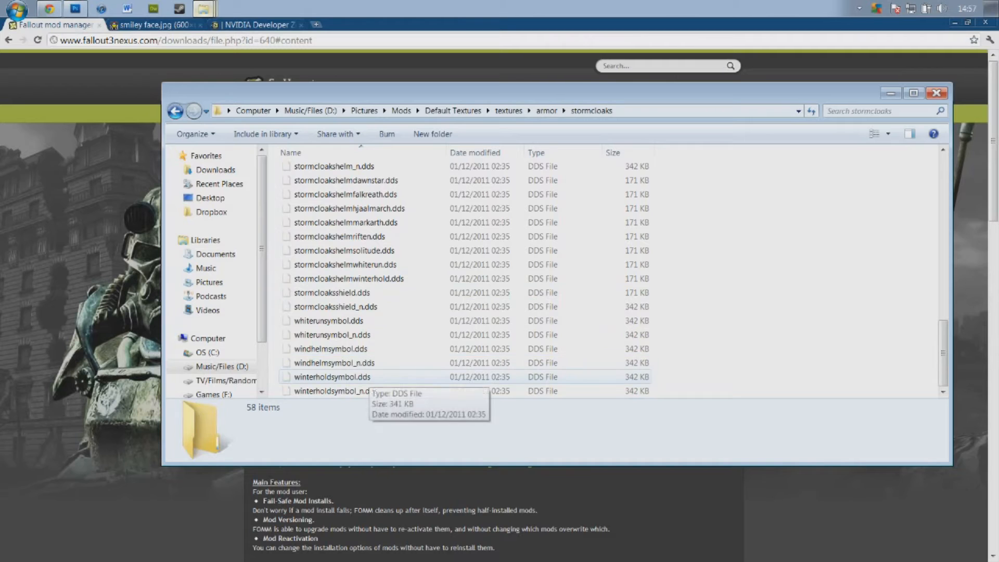
Step: Select the pair whiterunsymbol.dds and whiterunsymbol_n.dds, and reduce the selection to whiterunsymbol.dds
click(333, 320)
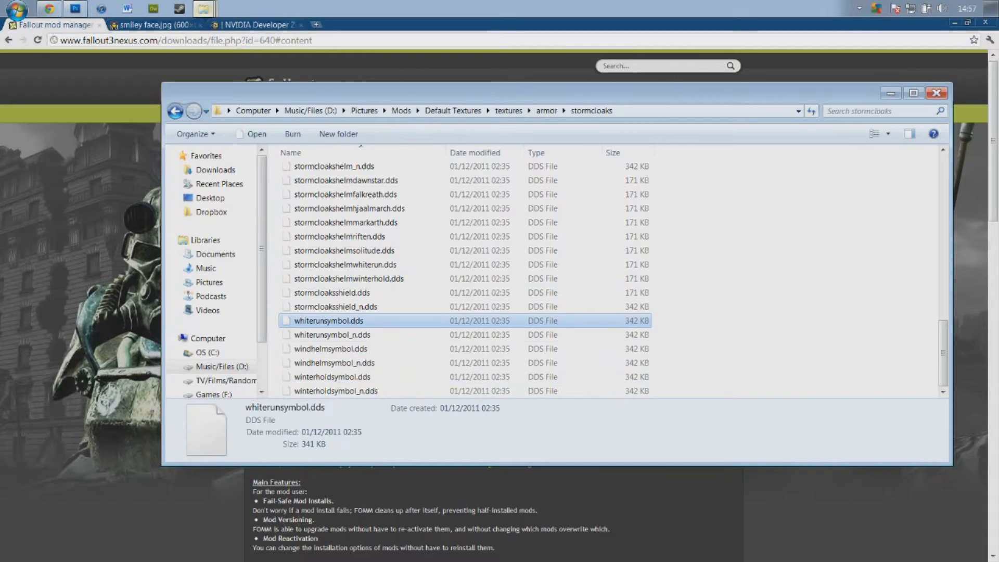
shift+click(370, 335)
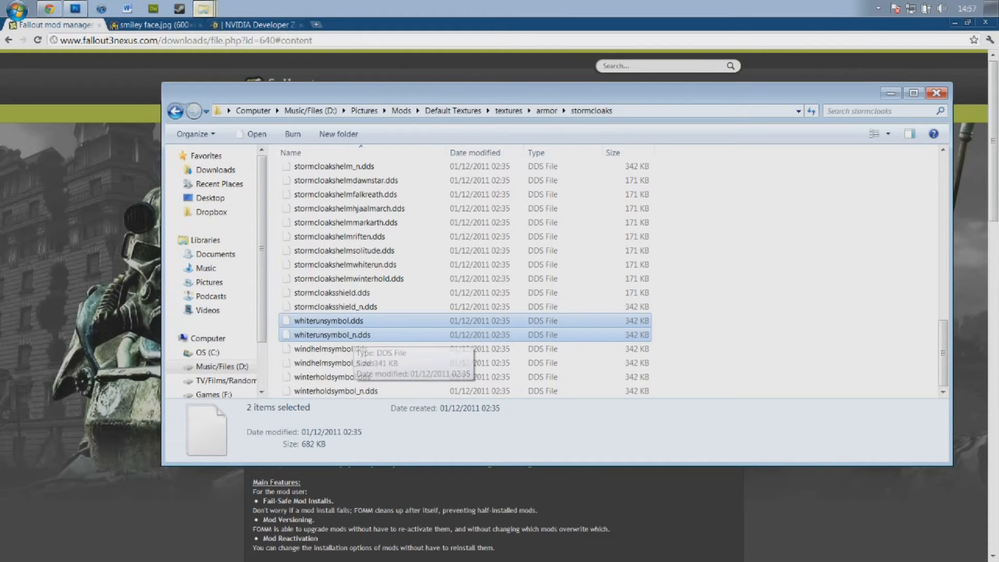
click(354, 322)
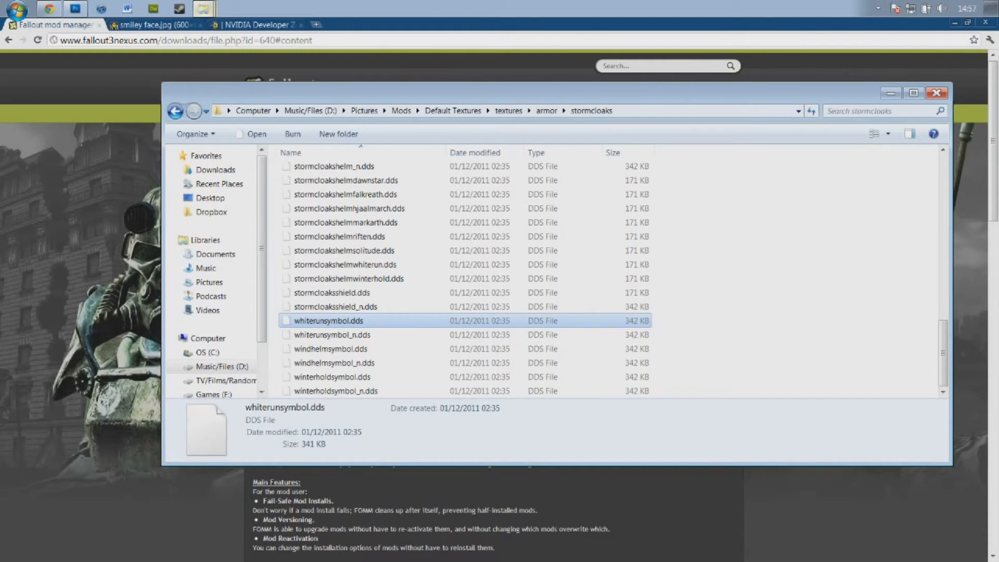
Step: Switch to the Edited Textures window, retrace its textures, armor and stormcloaks folder path, and uncover the Default Textures path behind it
click(203, 8)
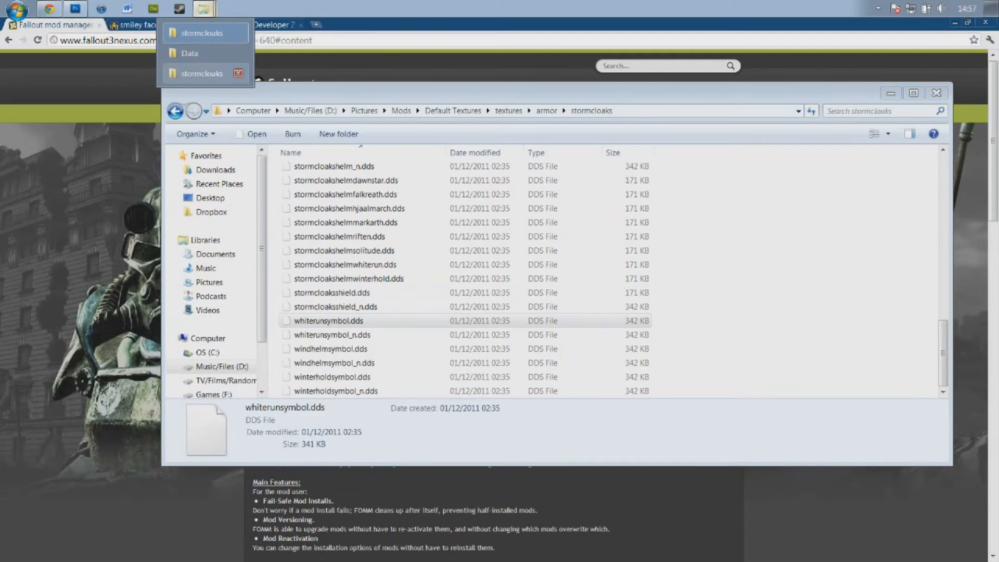
click(202, 73)
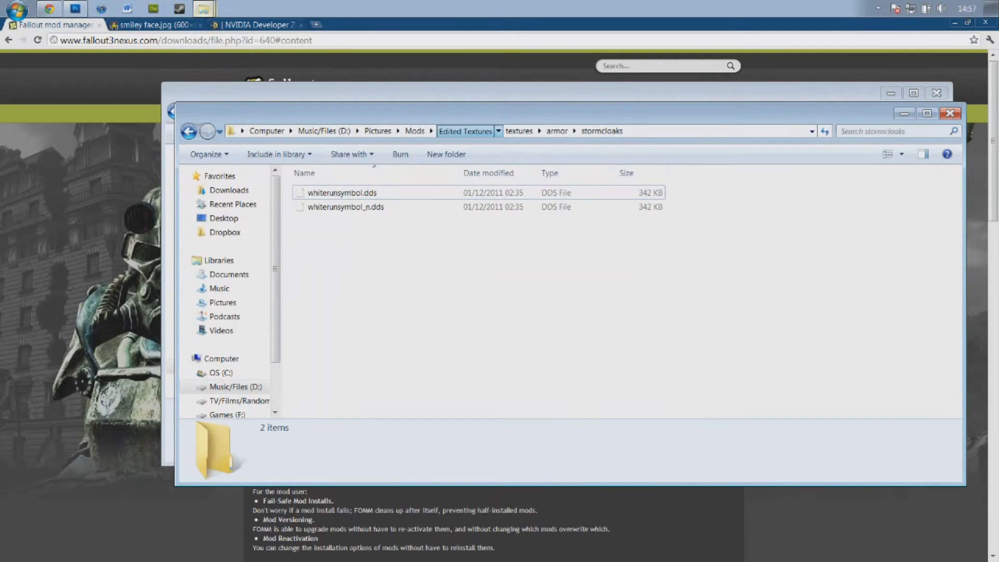
click(465, 131)
double_click(321, 192)
double_click(321, 192)
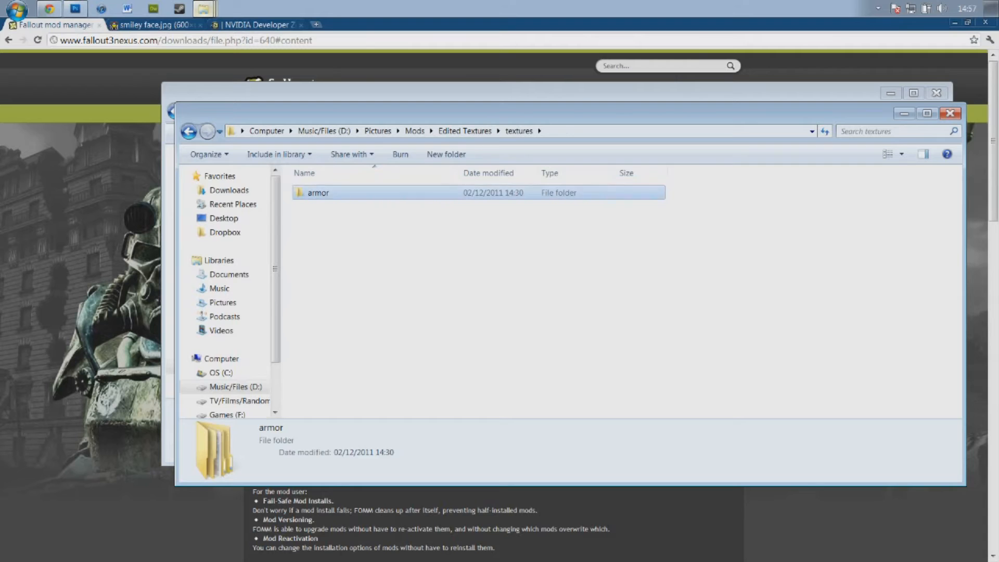
double_click(325, 193)
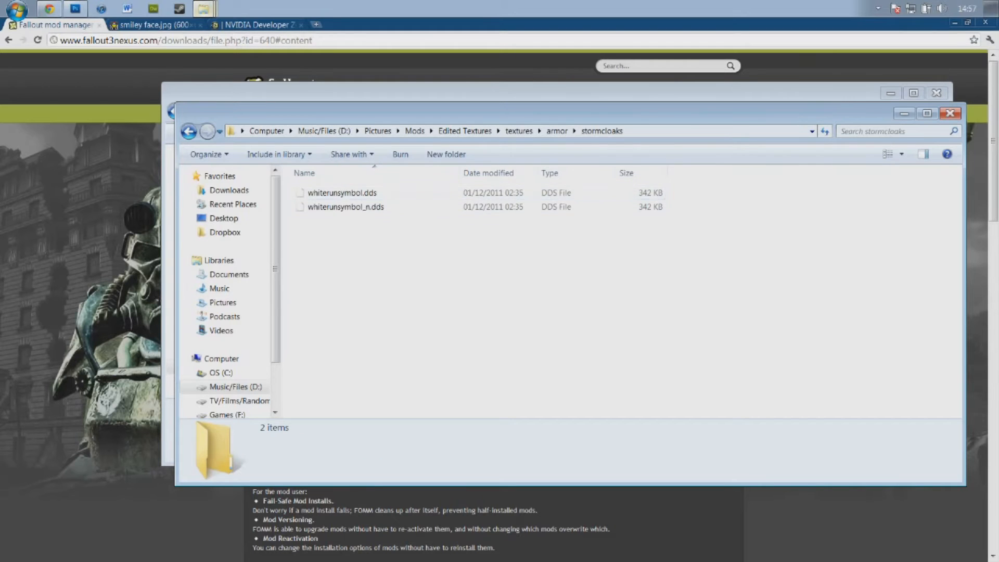
drag(385, 113, 382, 152)
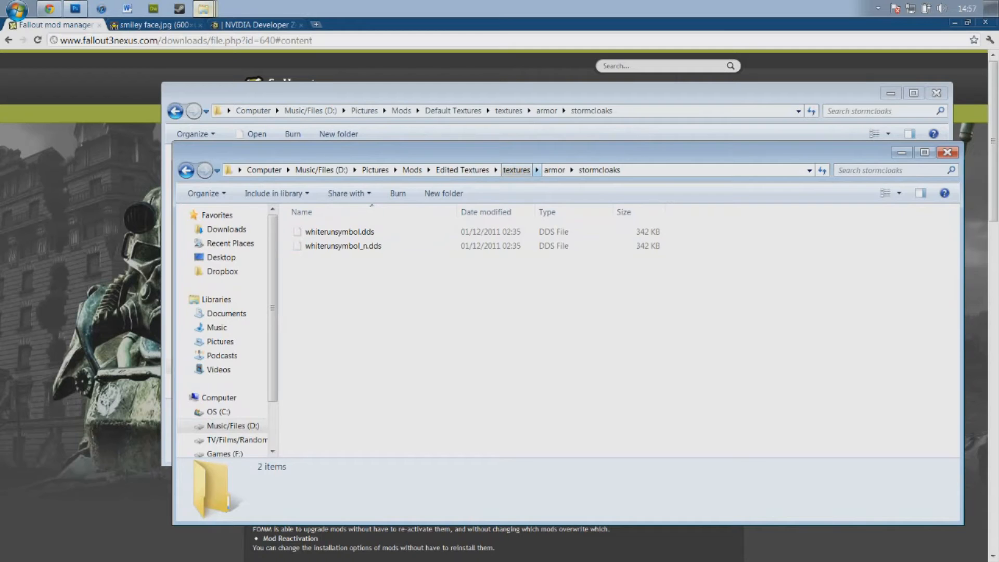
Step: Open whiterunsymbol.dds from the stormcloaks folder of Edited Textures in Photoshop
click(203, 8)
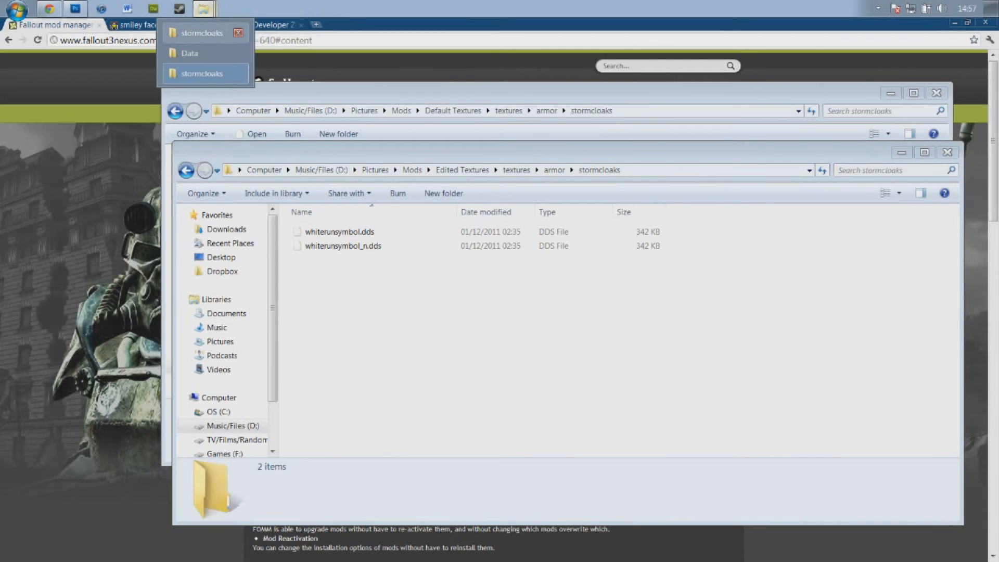
click(202, 73)
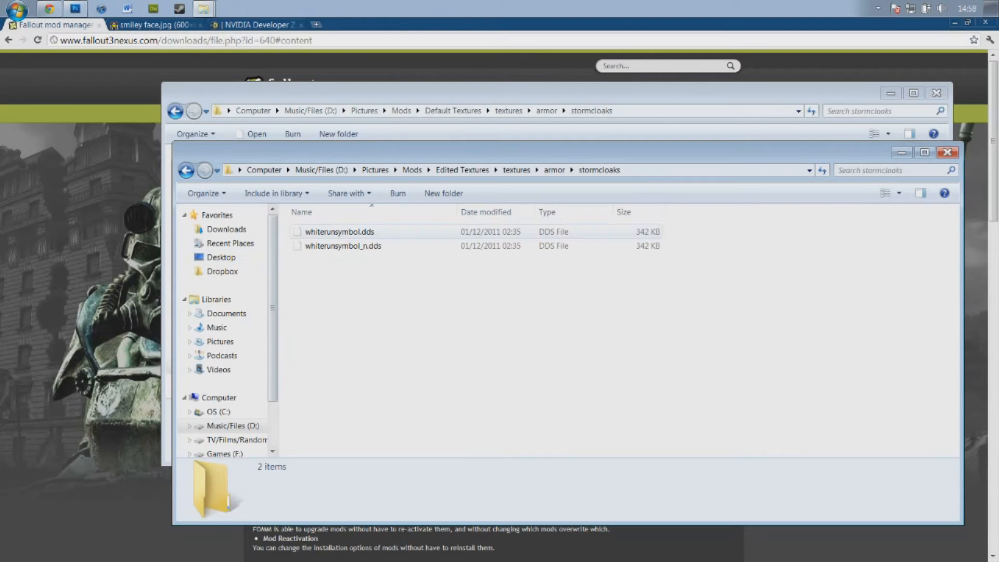
click(75, 8)
click(202, 8)
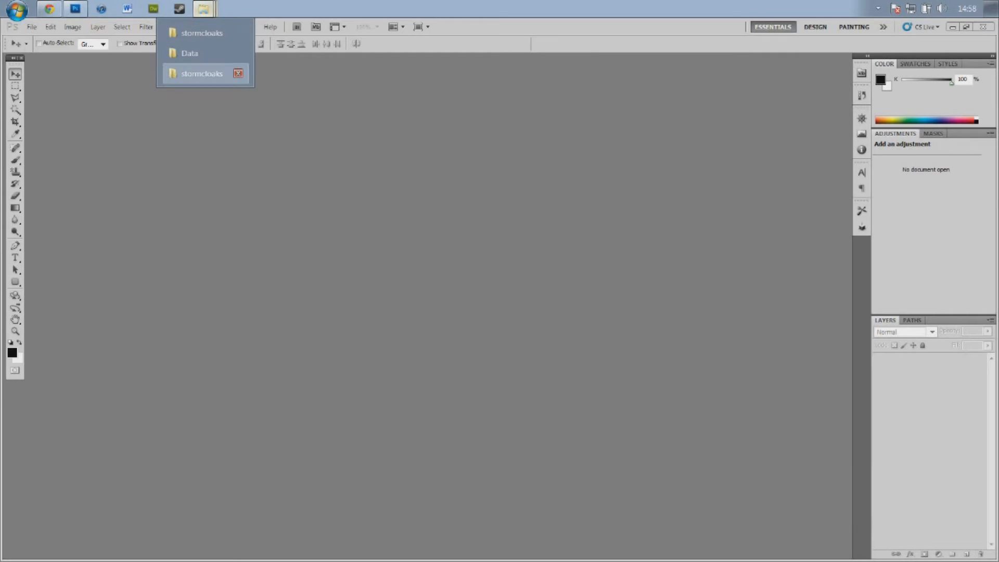
click(202, 73)
drag(339, 232, 324, 118)
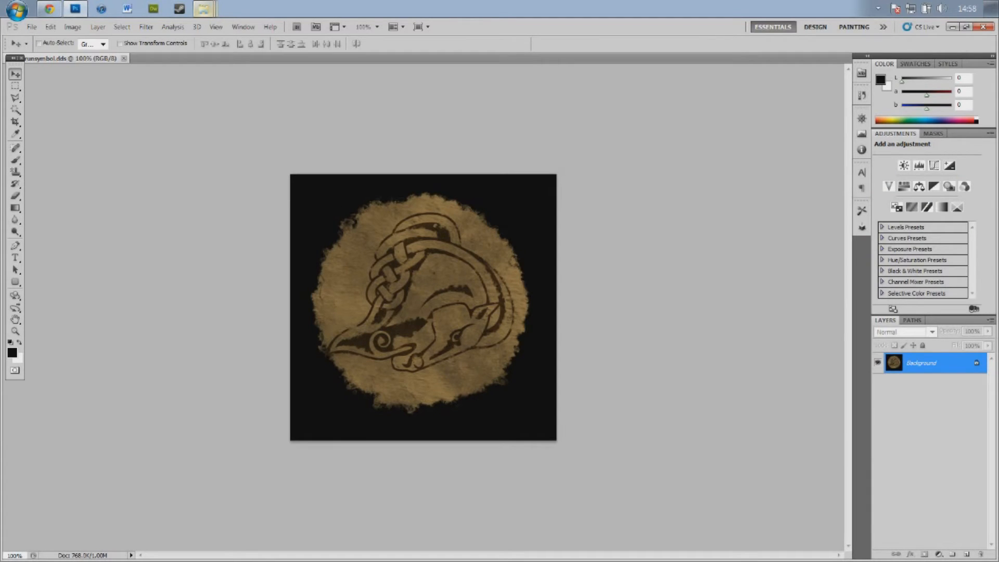
Step: Copy the smiley face image from its Chrome page and paste it into the whiterunsymbol.dds document in Photoshop
click(49, 9)
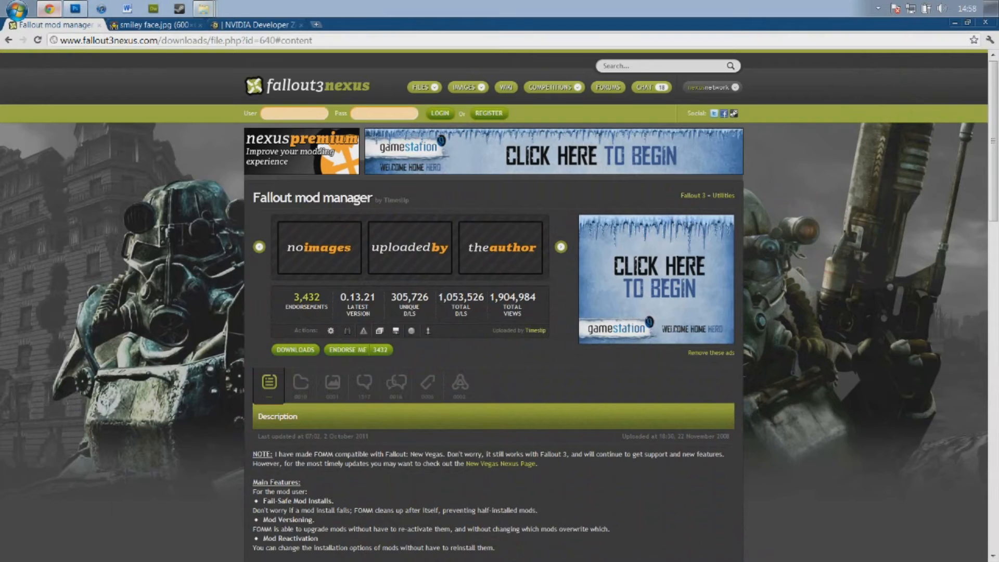
click(156, 25)
right_click(169, 125)
click(207, 161)
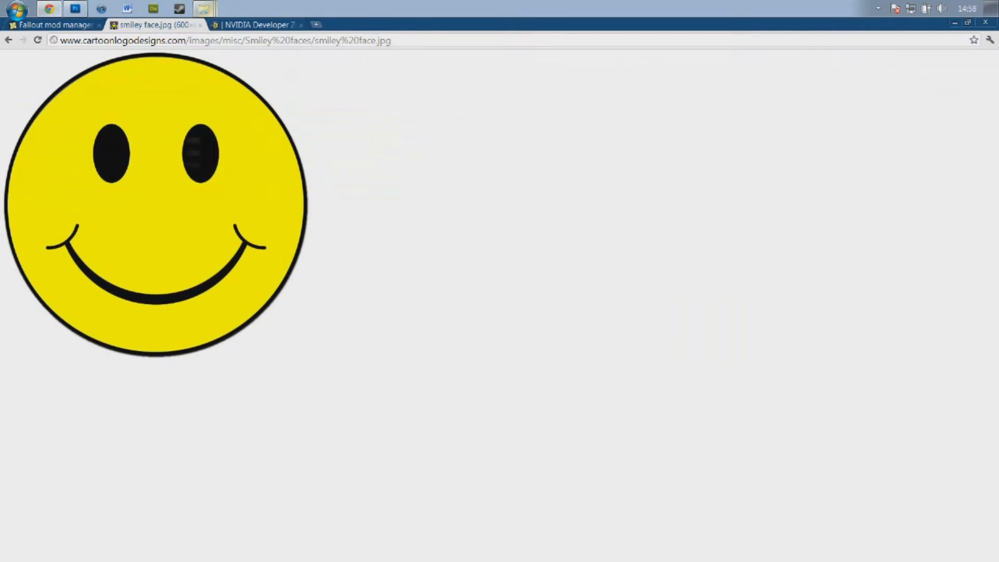
click(76, 9)
key(ctrl+v)
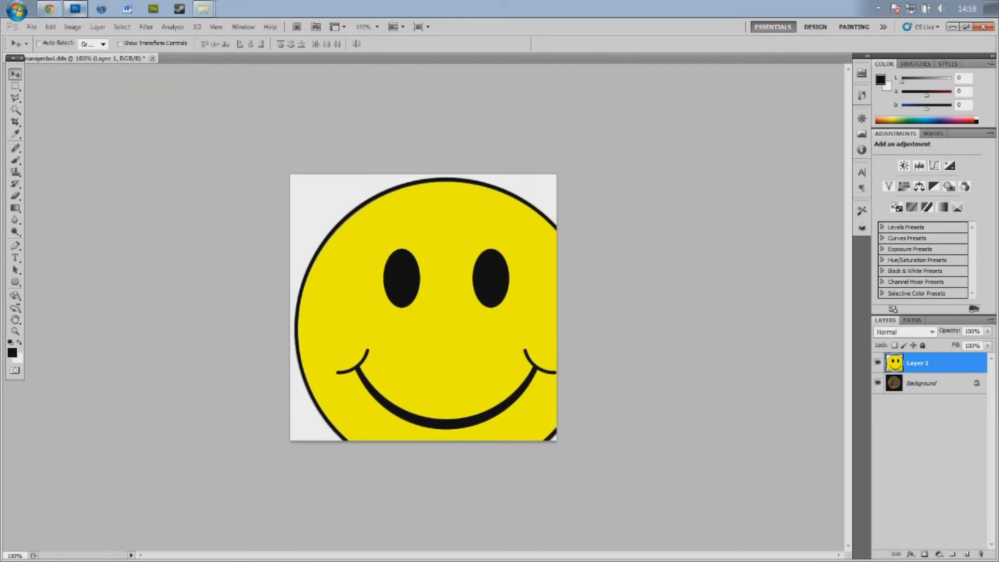
Step: Scale the pasted smiley to about 55.75%, place it over the round Whiterun emblem and apply the transformation
key(ctrl+t)
drag(290, 174, 399, 283)
drag(478, 364, 397, 282)
drag(319, 201, 348, 230)
drag(391, 275, 375, 260)
click(15, 74)
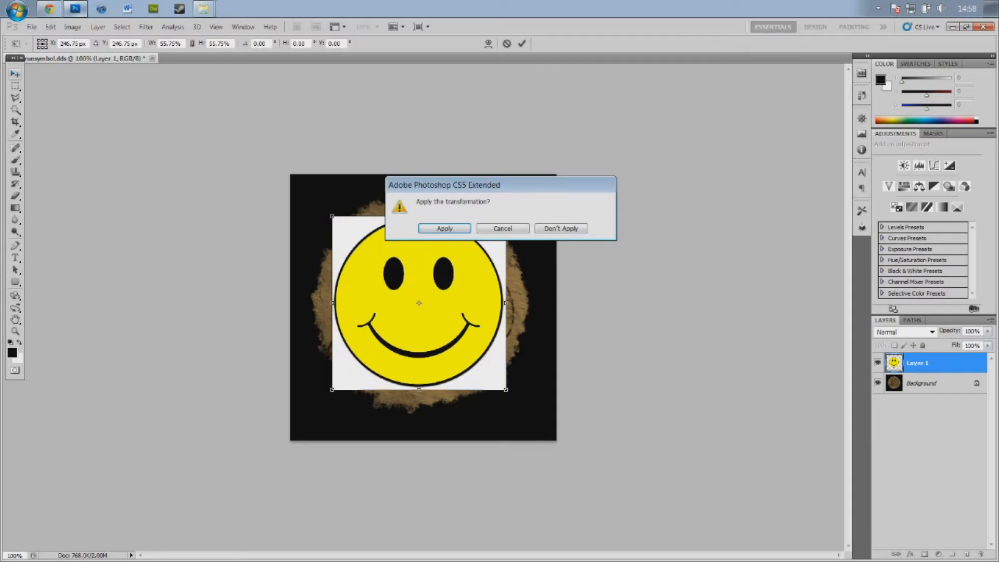
click(446, 230)
Step: Try to delete the white background around the smiley with the Magic Wand at tolerance 2, and undo the deletion
click(15, 110)
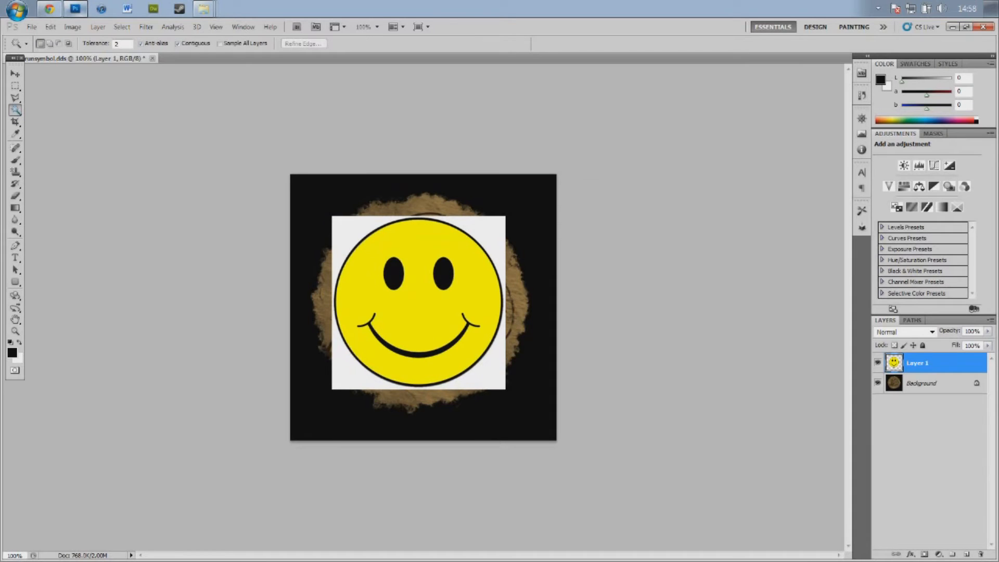
click(344, 227)
key(Delete)
key(ctrl+d)
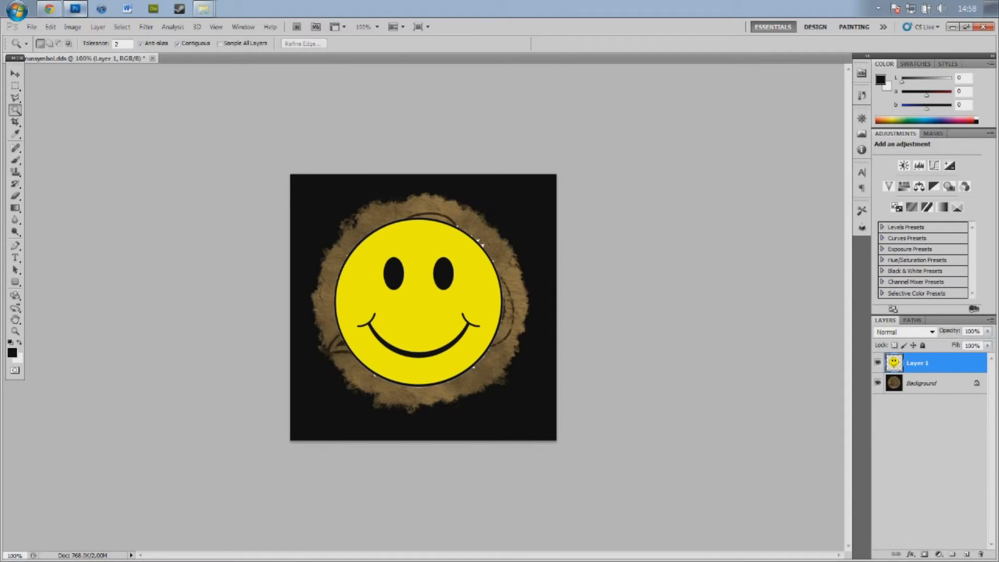
key(ctrl+alt+z)
key(ctrl+alt+z)
key(ctrl+d)
Step: Set the Magic Wand tolerance to 33, delete the white background around the smiley and clear the selection
double_click(119, 44)
text(33)
click(343, 227)
key(Delete)
key(ctrl+d)
Step: Set the smiley layer's blend mode to Overlay and duplicate the layer
click(906, 332)
click(890, 172)
key(Down)
key(Up)
key(Up)
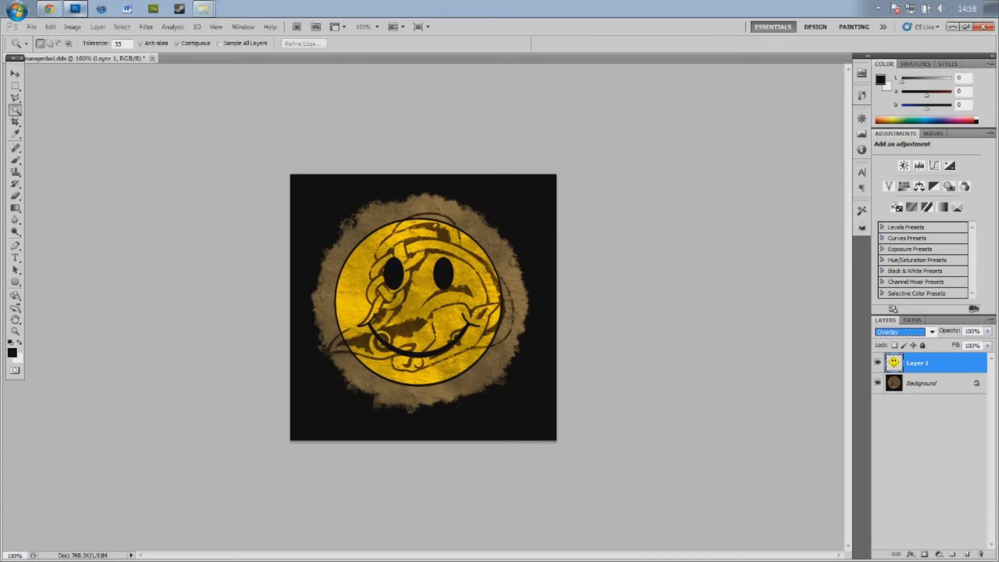
key(ctrl+j)
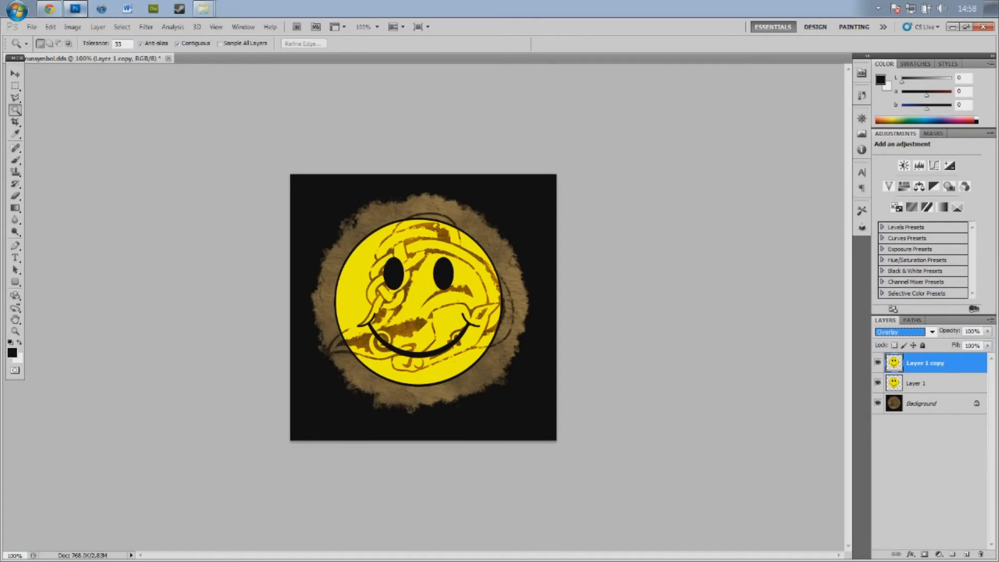
Step: Save the image in D3D/DDS format as whiterunsymbol.dds in the Edited Textures stormcloaks folder, replacing the existing file
click(32, 27)
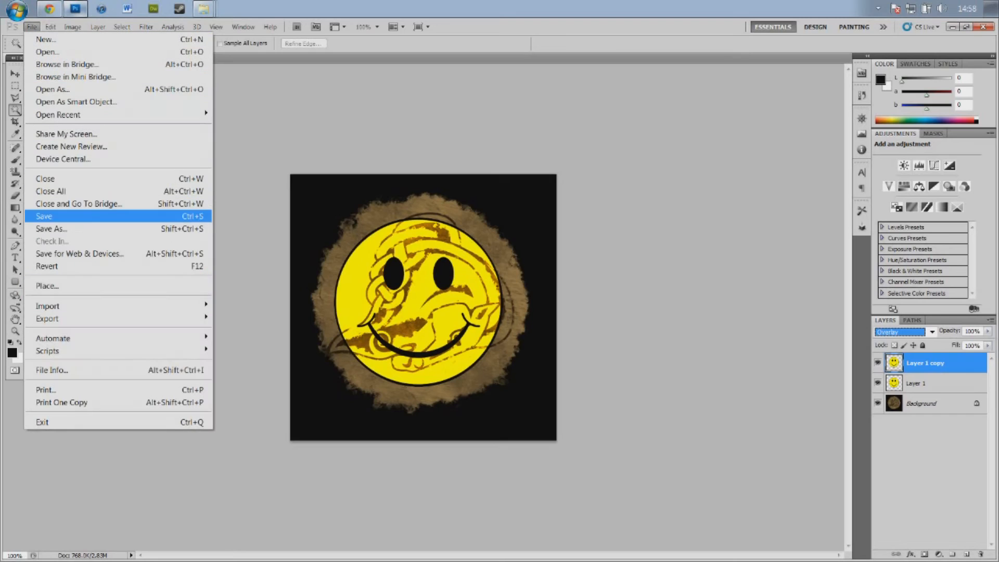
click(45, 216)
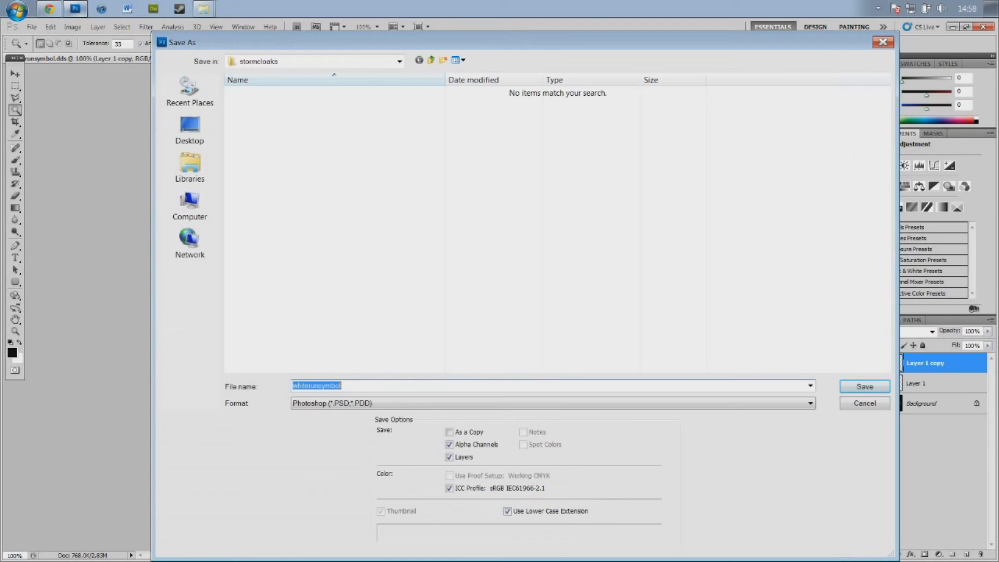
click(430, 60)
click(399, 61)
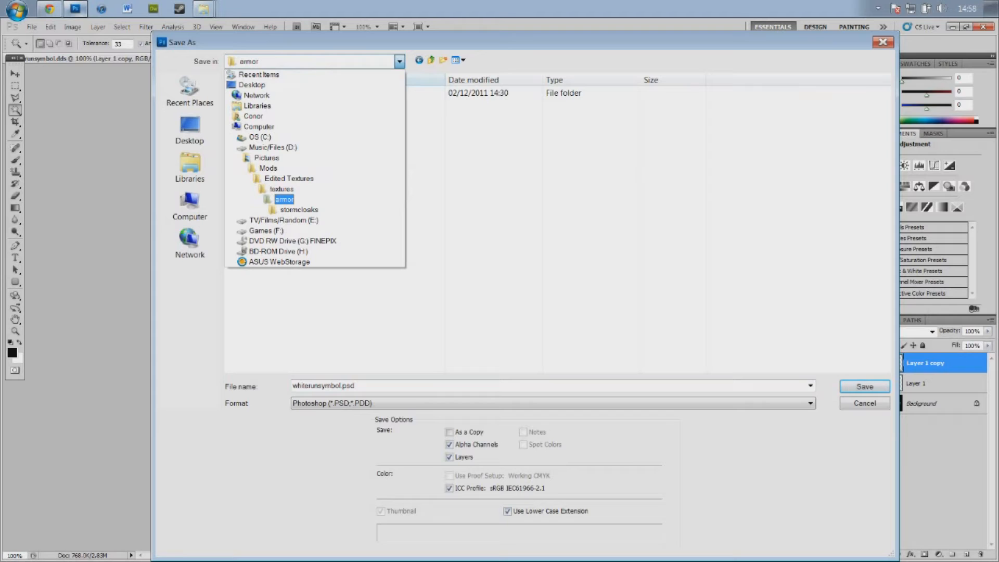
click(298, 210)
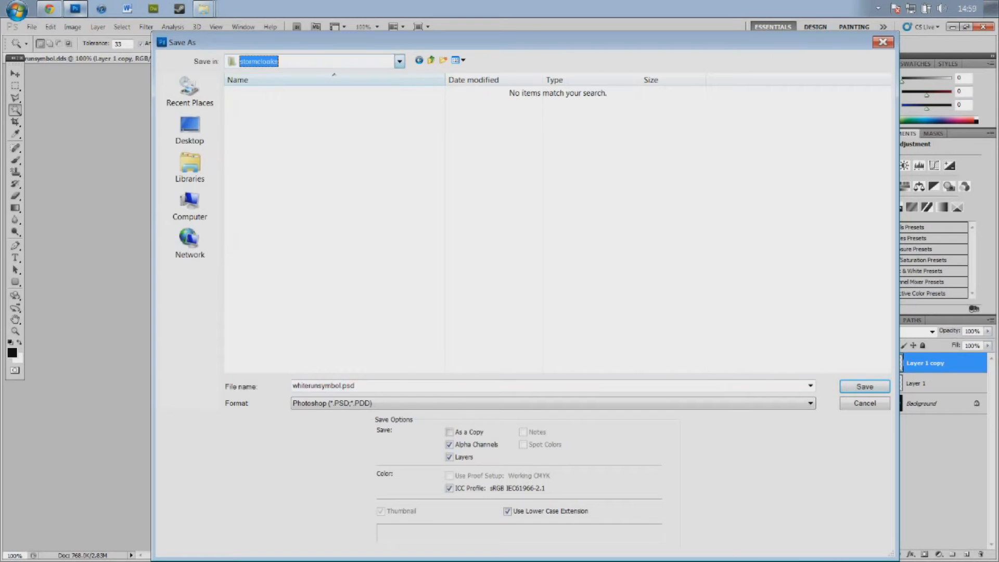
click(552, 403)
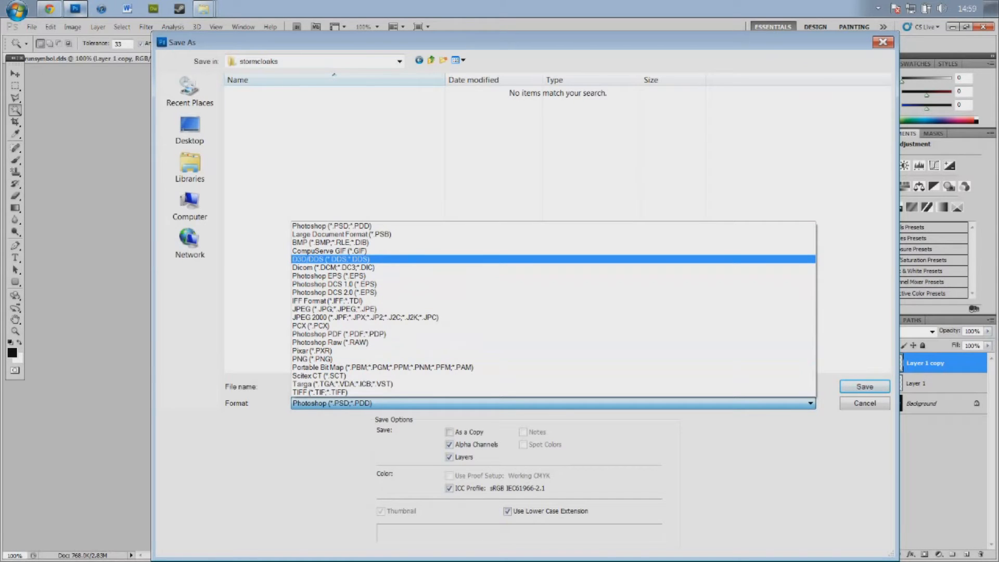
click(331, 259)
click(274, 93)
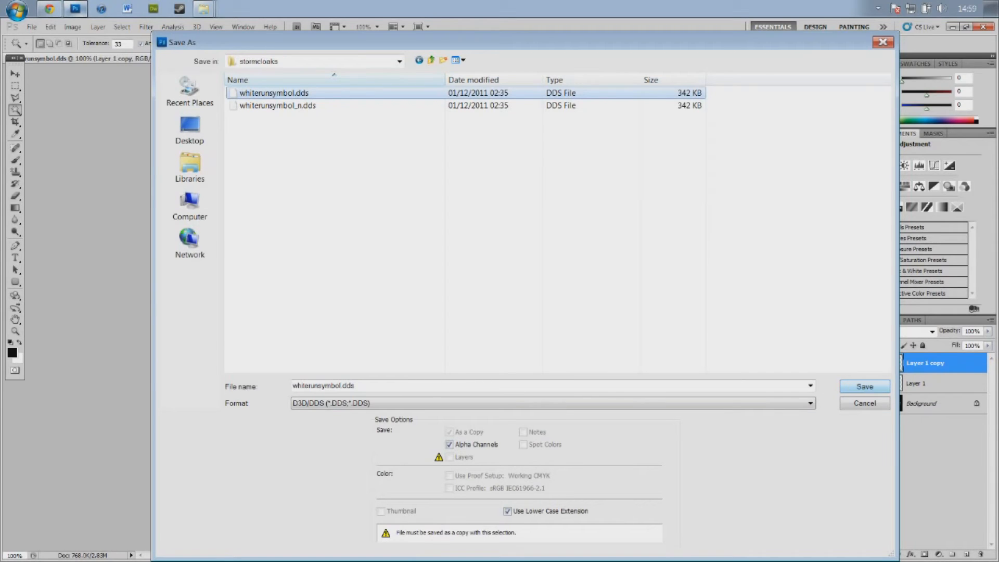
click(865, 387)
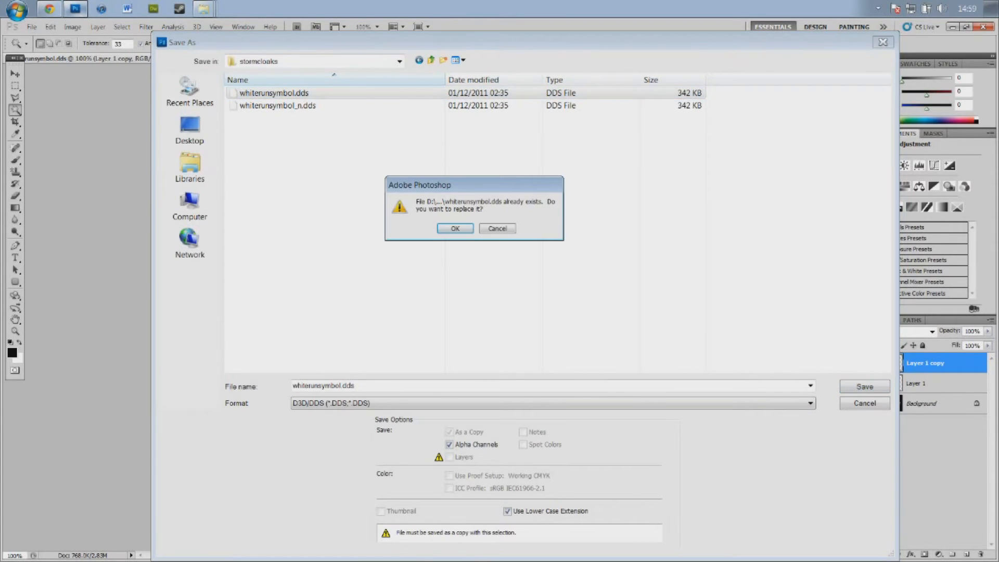
key(Return)
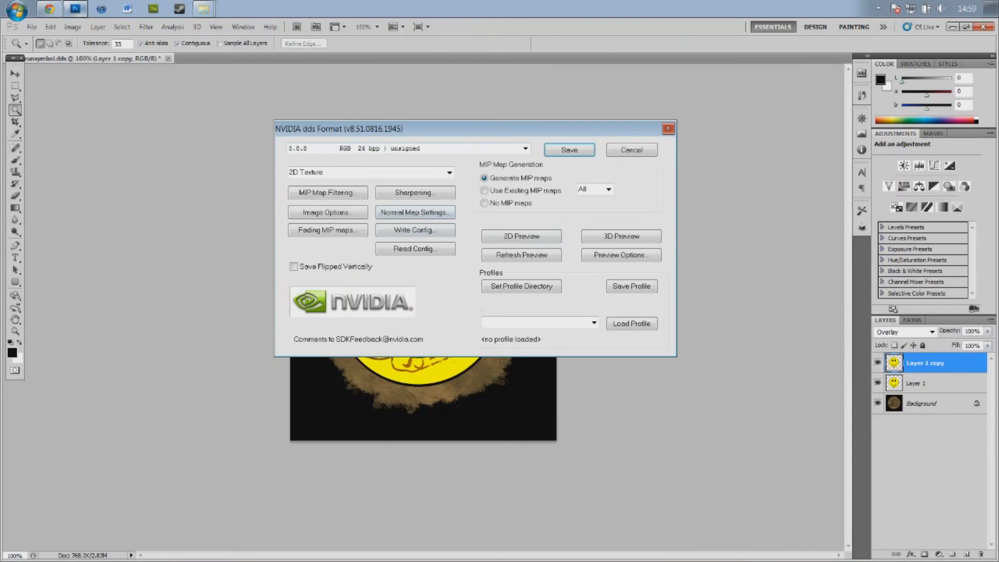
Step: Save the DDS texture as 8.8.8.8 ARGB 32 bpp unsigned and close the layered document without saving changes
click(525, 148)
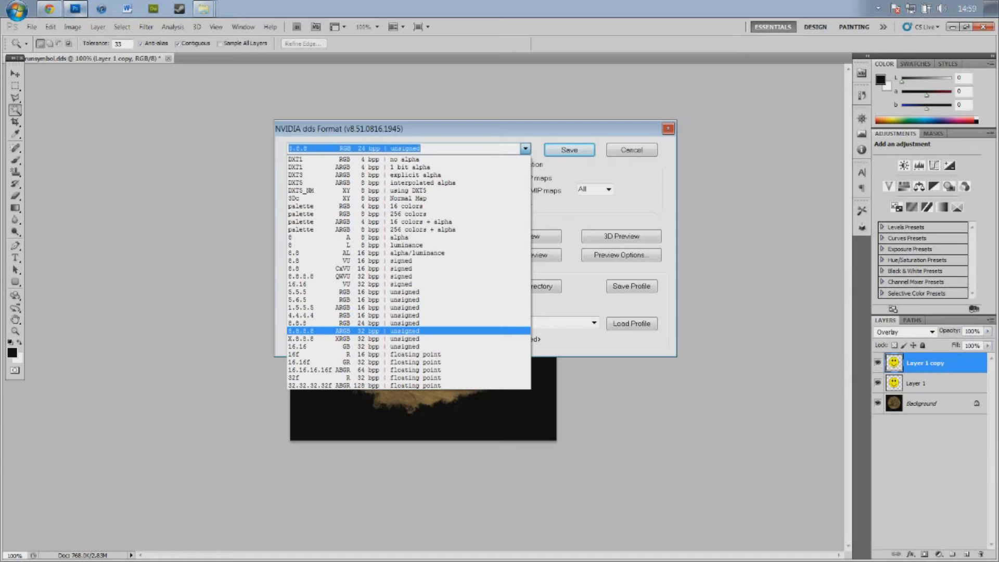
key(Return)
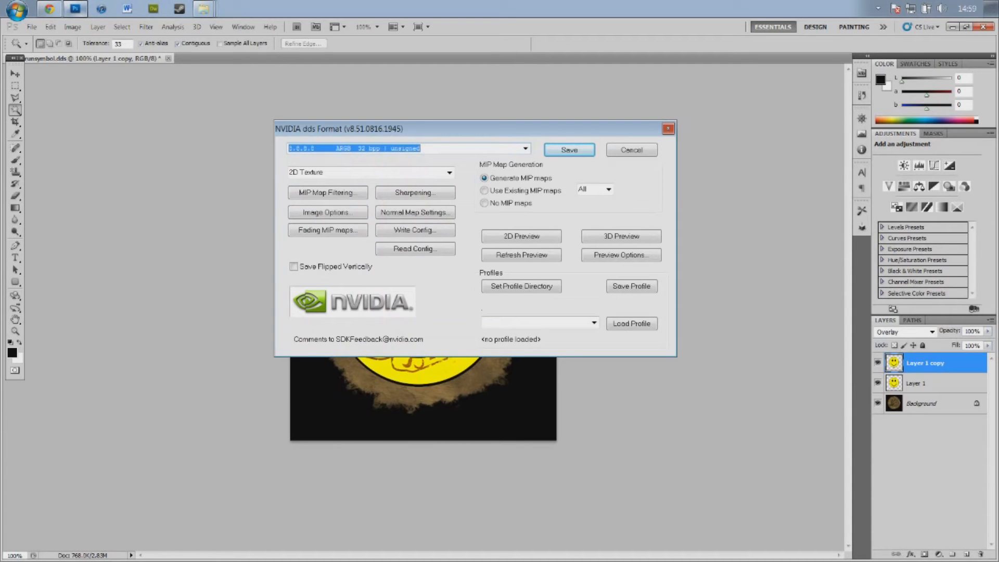
key(Return)
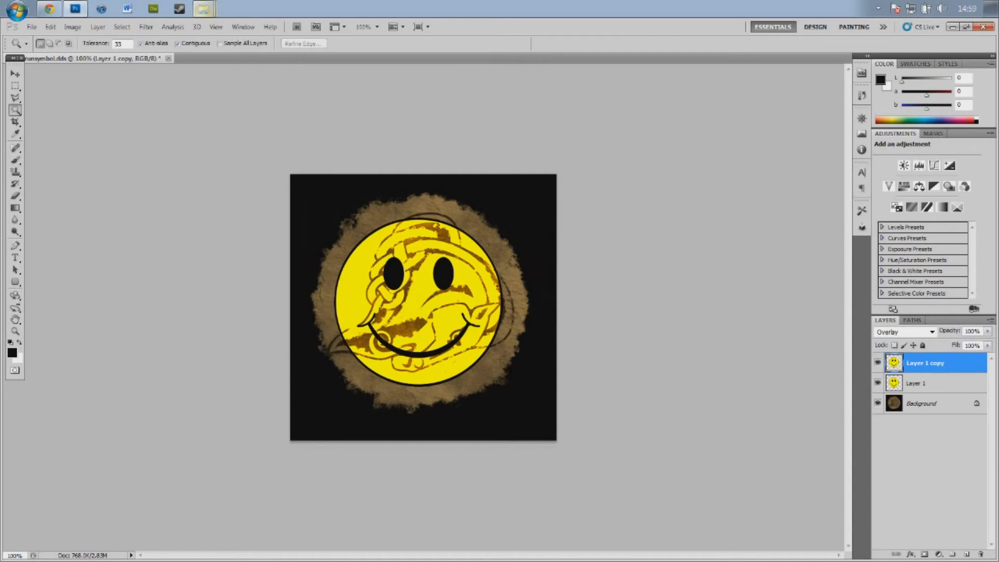
click(168, 59)
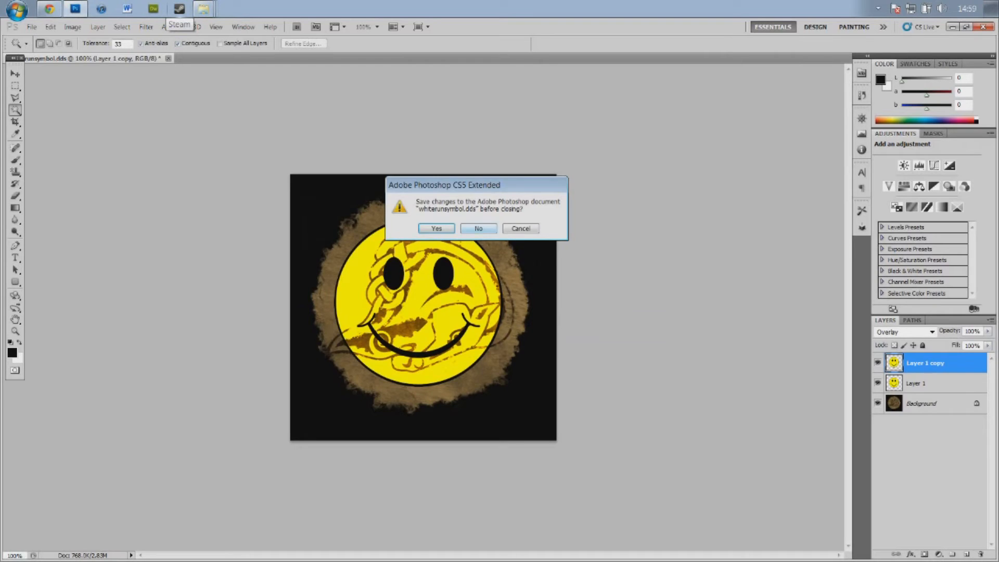
click(479, 228)
Step: Open whiterunsymbol.dds from the Edited Textures stormcloaks folder in Photoshop to check the saved image, and close it
click(203, 9)
click(201, 74)
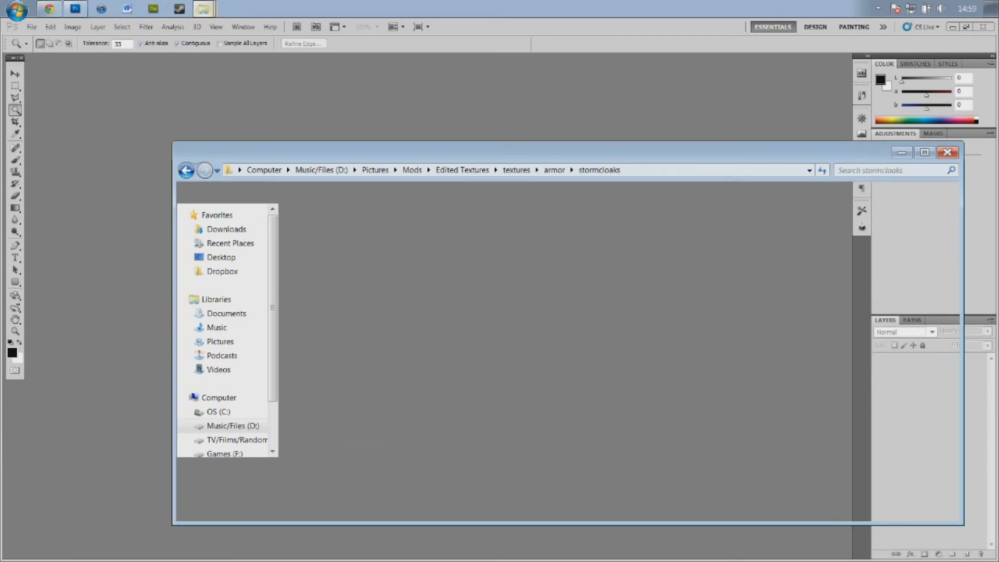
drag(339, 231, 320, 104)
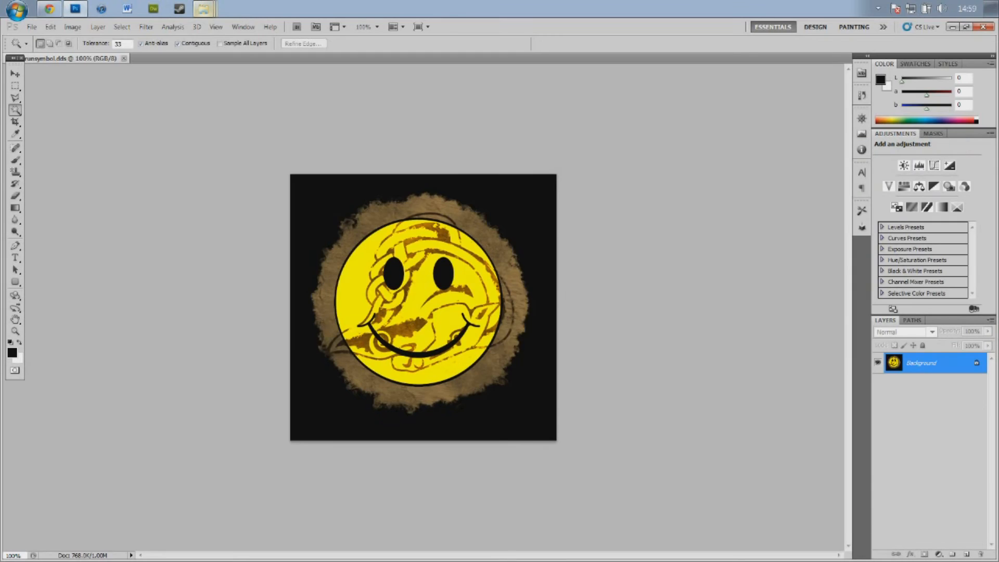
click(124, 59)
Step: Copy the armor folder from Edited Textures\textures into the textures folder inside Skyrim's Data folder
click(203, 9)
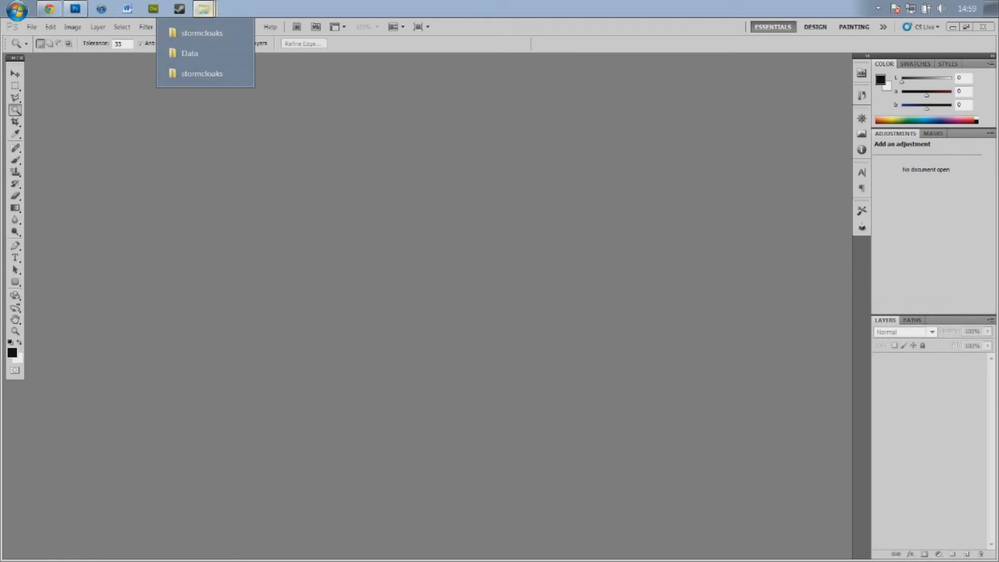
click(198, 54)
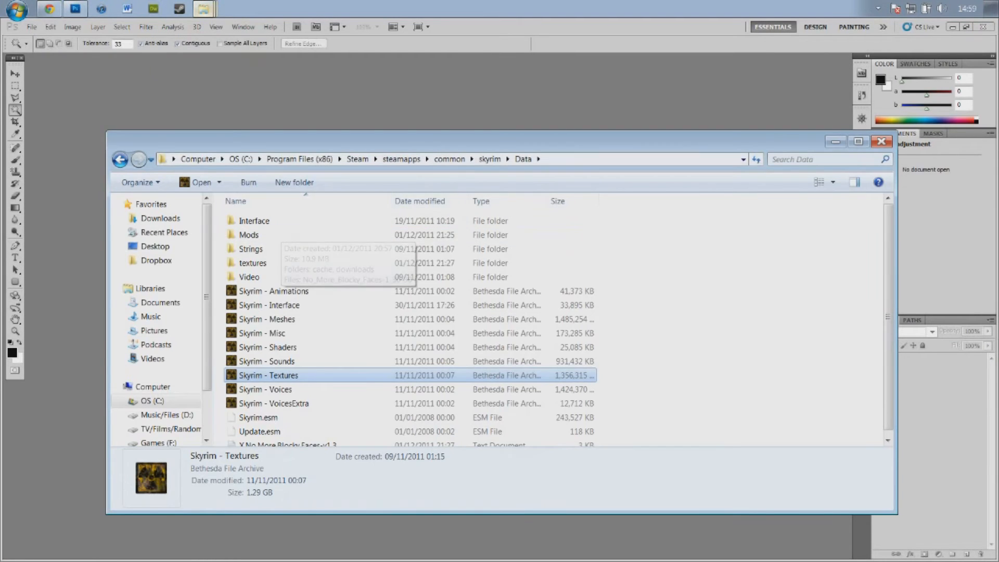
double_click(250, 263)
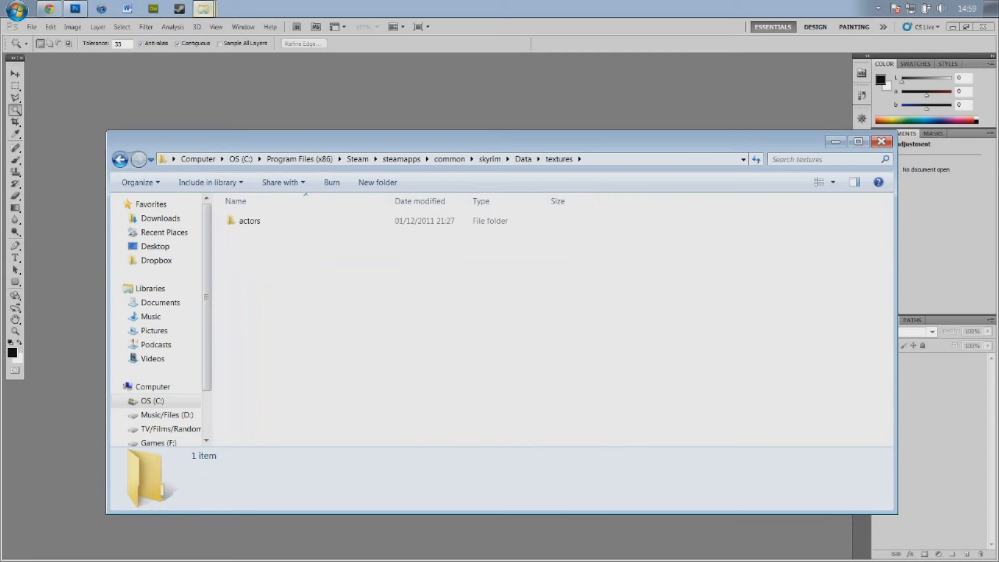
click(203, 8)
click(237, 73)
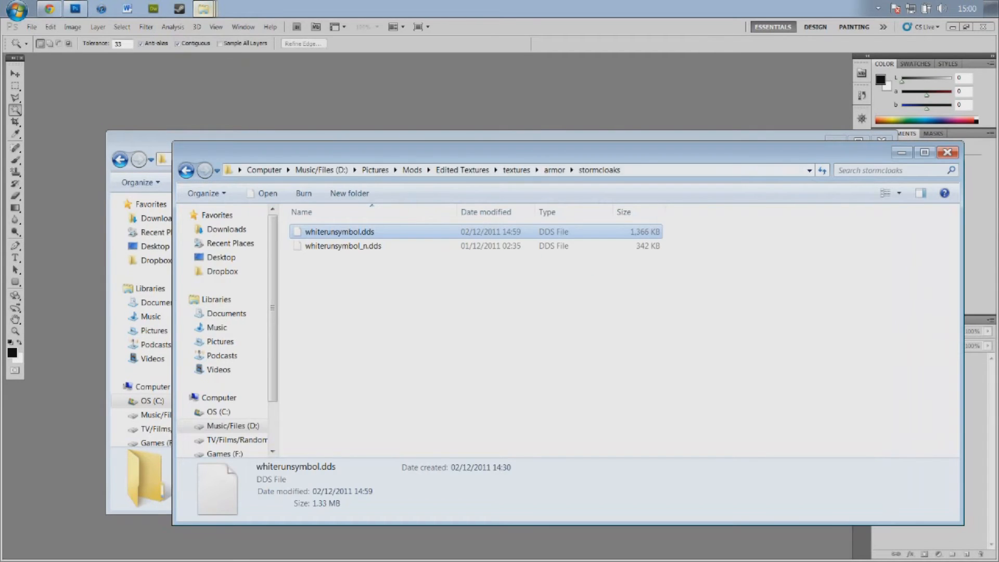
click(554, 169)
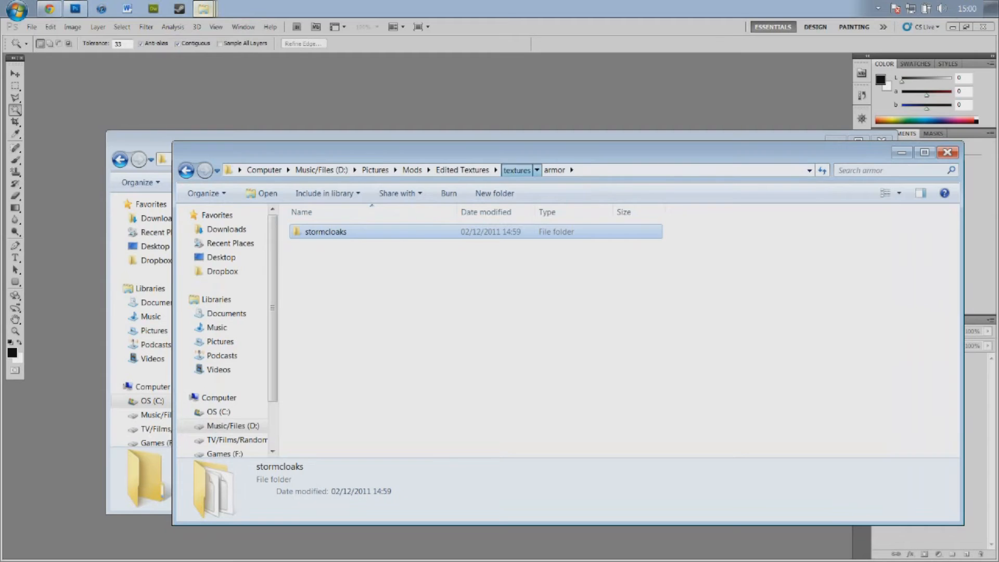
click(517, 170)
key(alt+Tab)
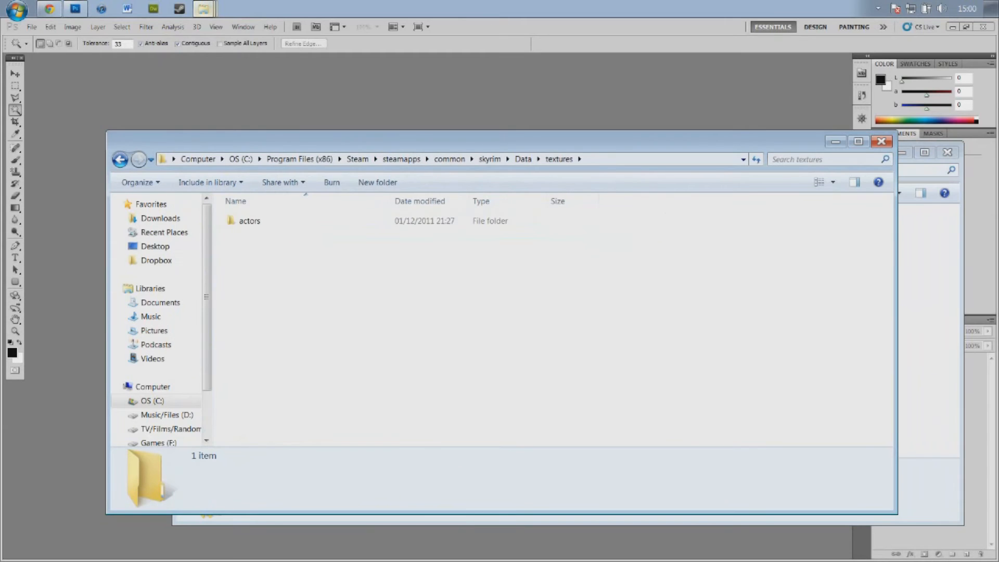
key(ctrl+v)
Step: Check the contents of the copied armor\stormcloaks folder and return to Skyrim's Data folder
click(323, 276)
double_click(250, 236)
double_click(254, 221)
click(273, 221)
key(BackSpace)
key(BackSpace)
key(BackSpace)
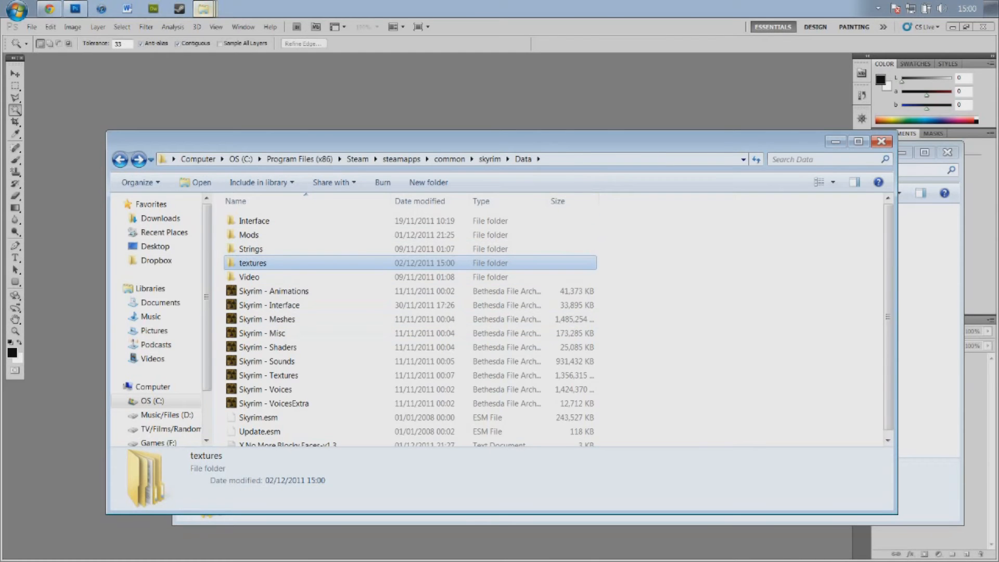
key(Return)
key(BackSpace)
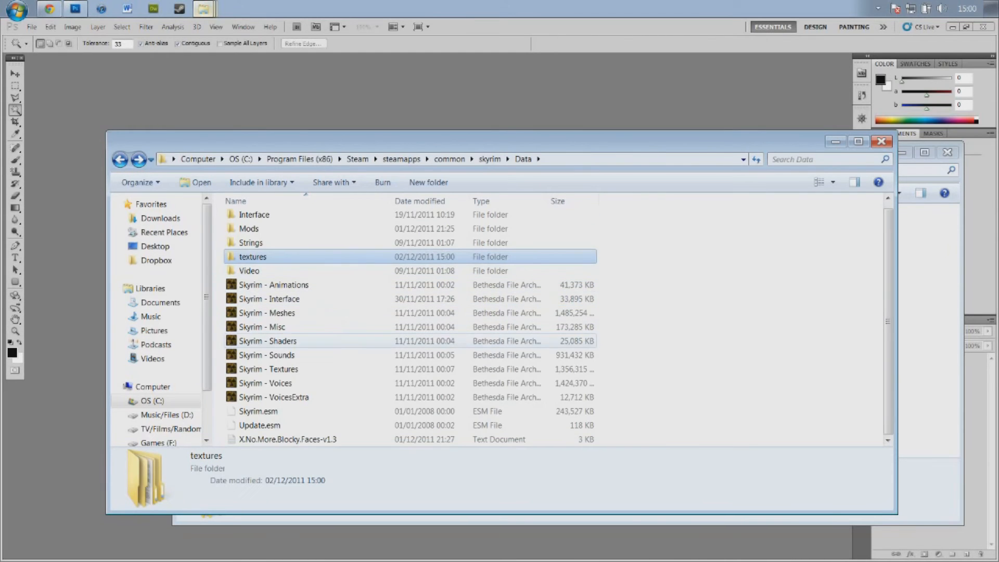
Step: Select the Skyrim - Textures archive in the Data folder and close the Edited Textures window
click(340, 370)
drag(469, 140, 447, 89)
key(alt+Tab)
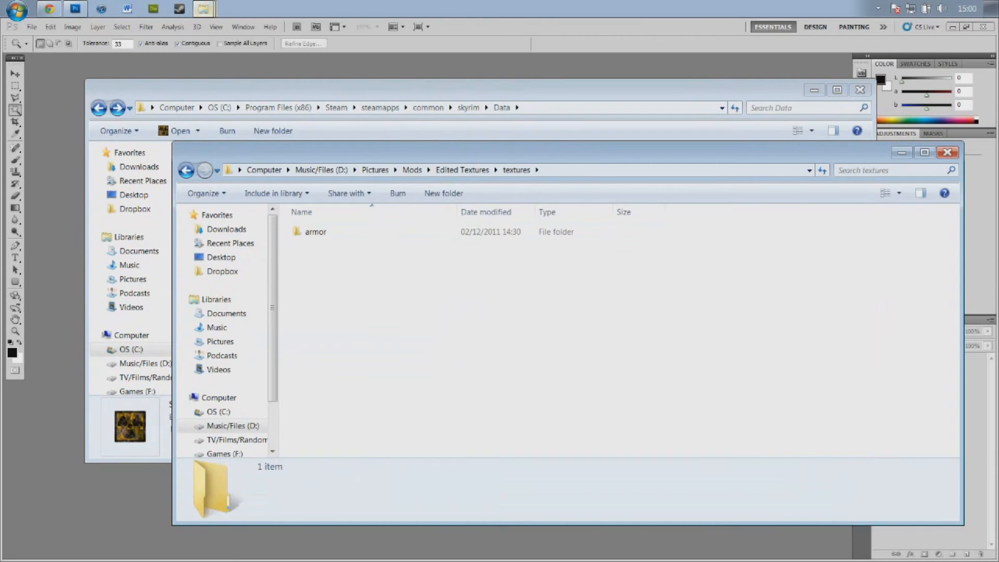
click(947, 152)
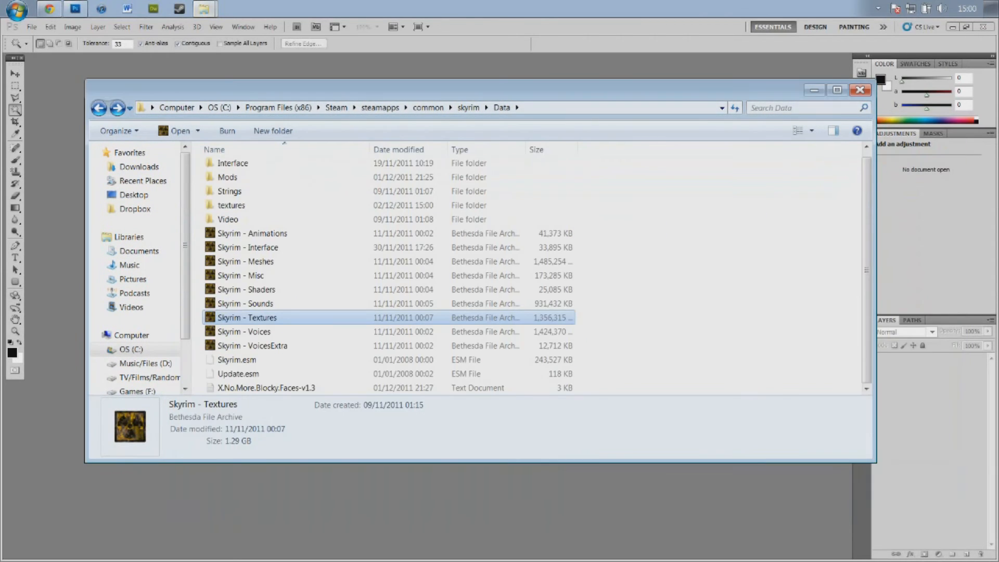
Step: Look through the extracted texture categories in the Default Textures\textures folder
mouse_move(204, 9)
click(201, 33)
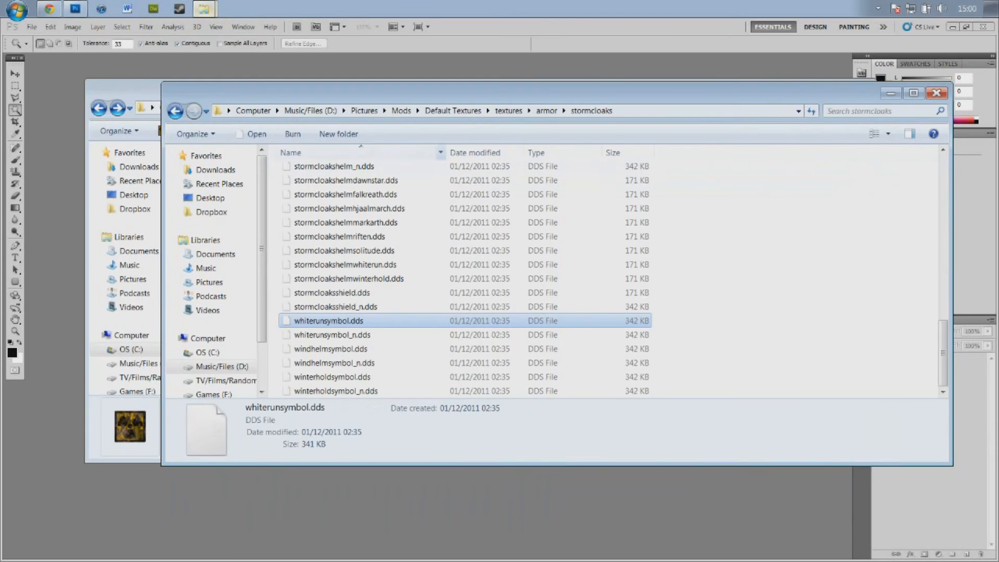
click(508, 111)
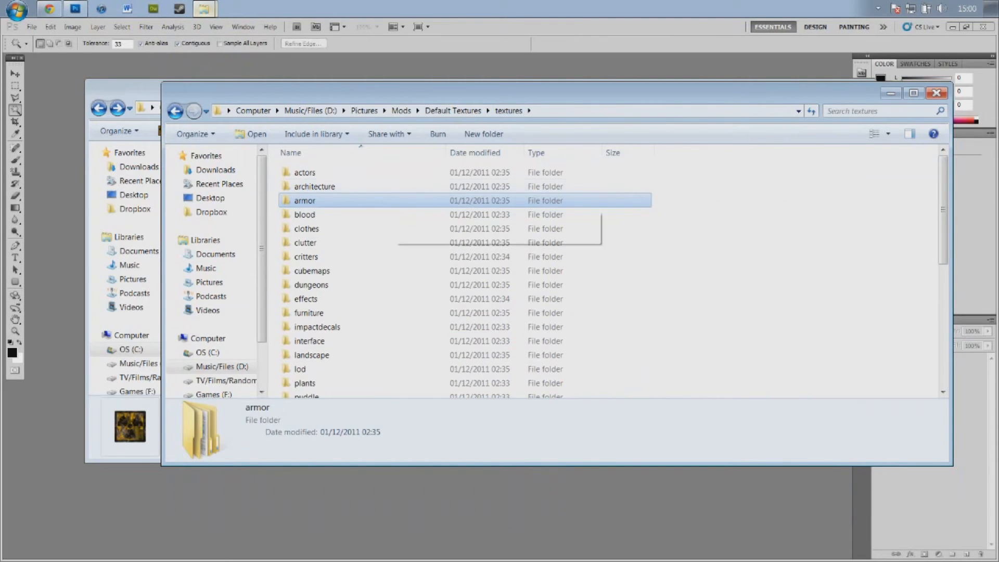
scroll(385, 208, down, 3)
scroll(676, 252, down, 2)
click(676, 252)
scroll(572, 305, up, 6)
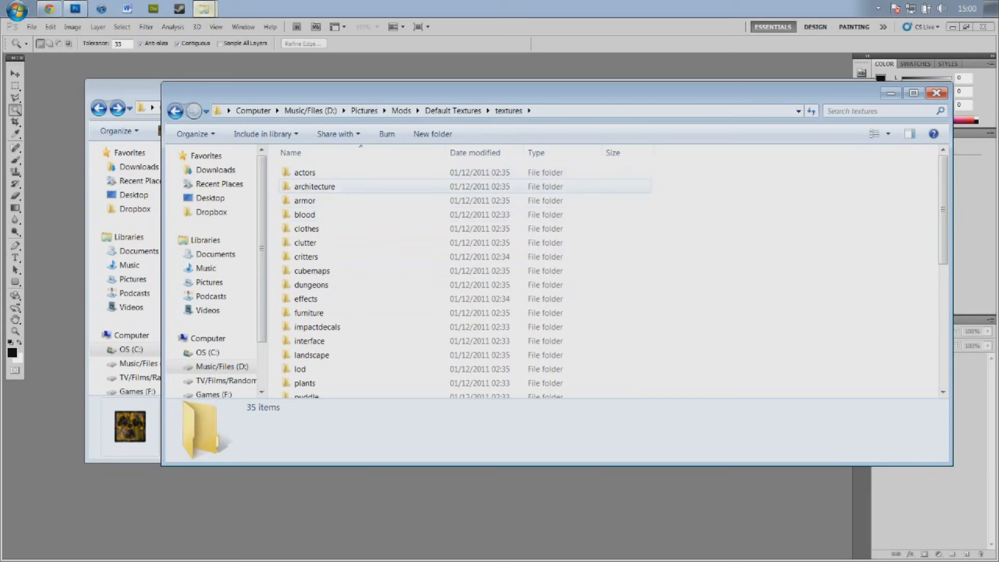
Step: View the chicken textures in the Default Textures actors folder, and close the open Explorer windows
double_click(305, 172)
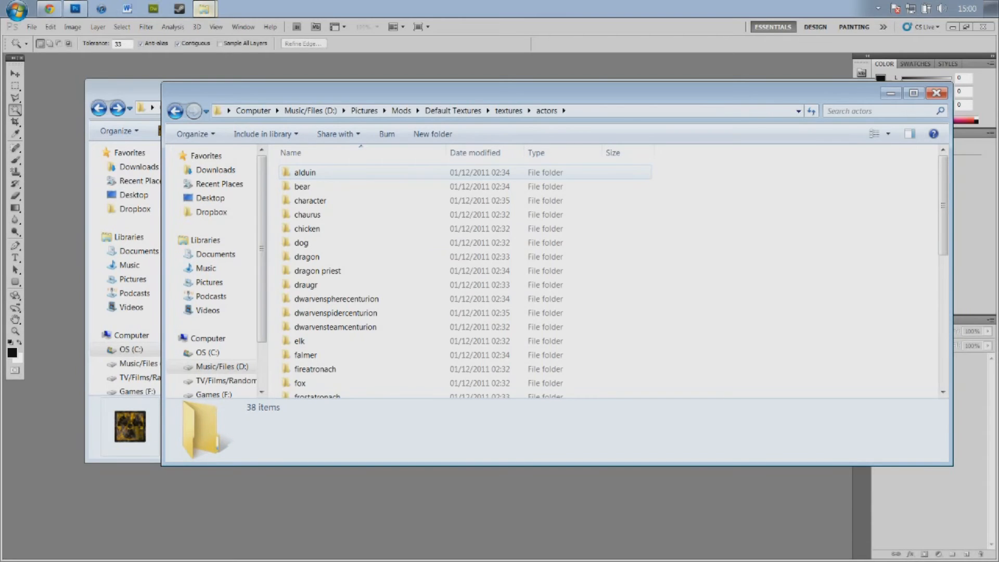
double_click(307, 229)
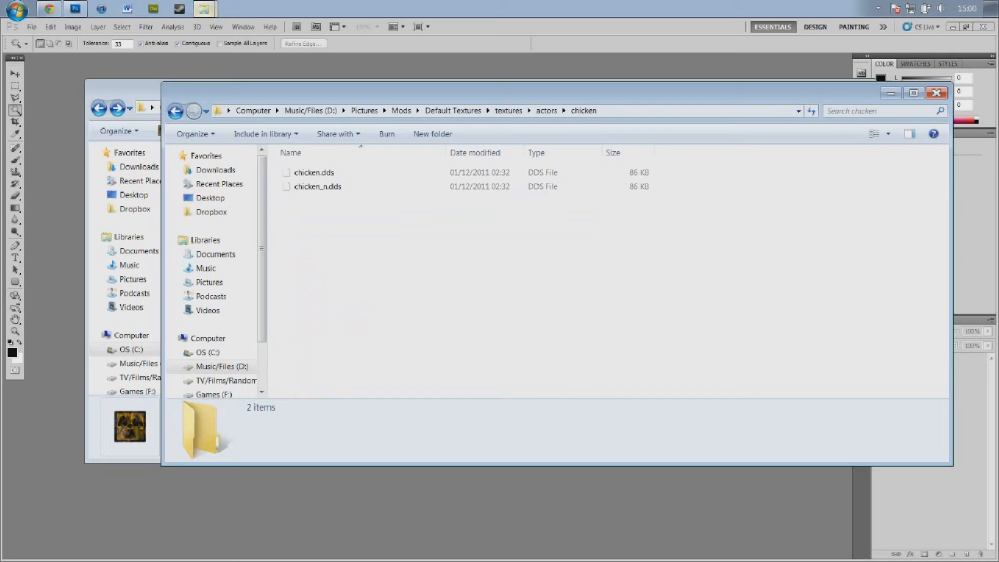
click(314, 172)
click(364, 249)
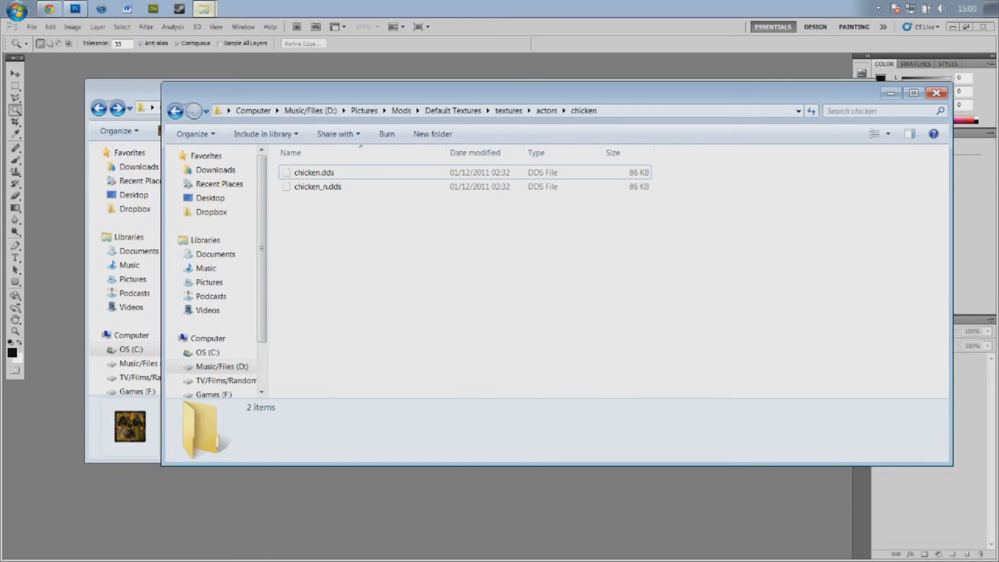
click(937, 93)
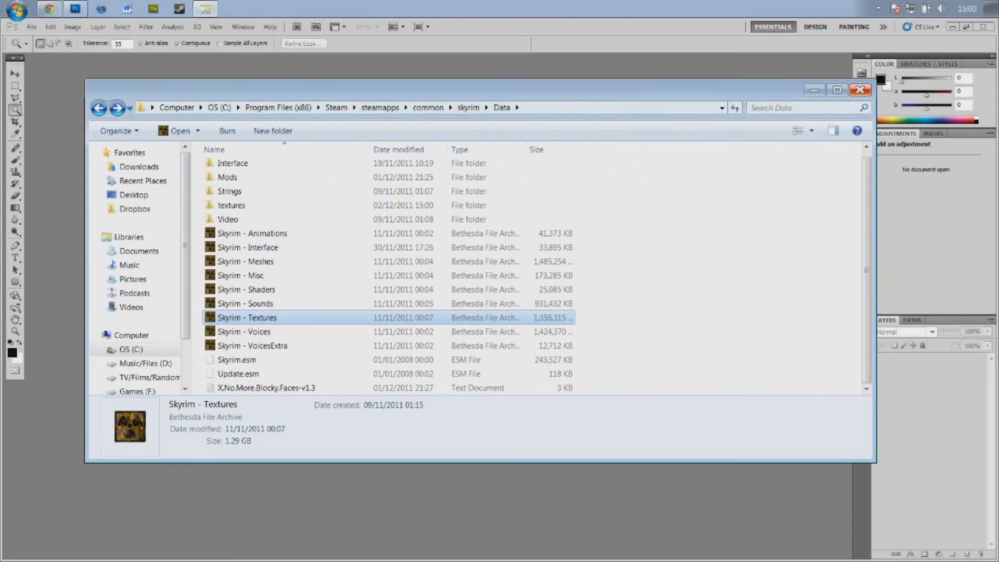
click(861, 88)
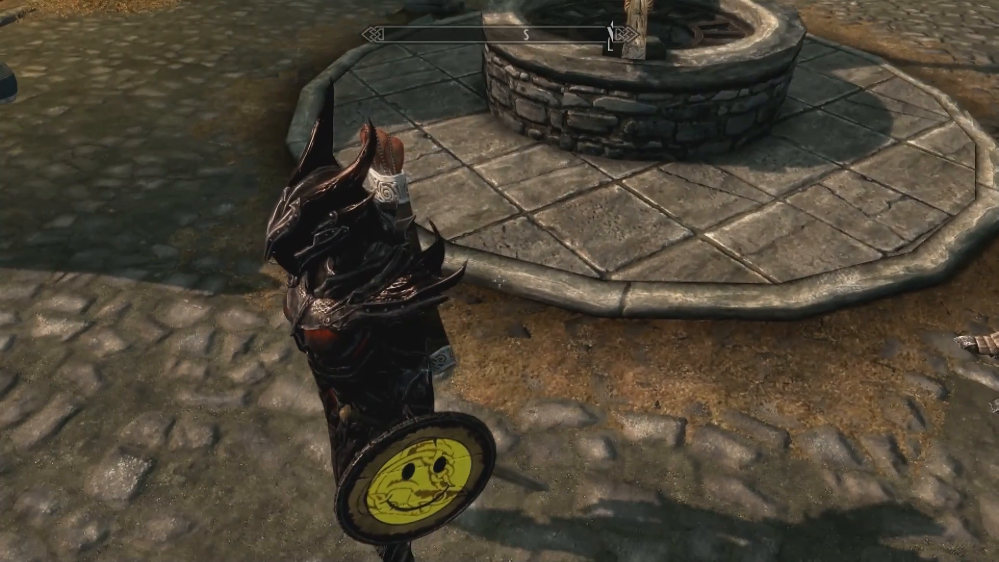
Step: Switch to Skyrim and inspect the retextured Whiterun Guard's Shield up close in the apparel inventory
key(Tab)
key(Return)
key(Return)
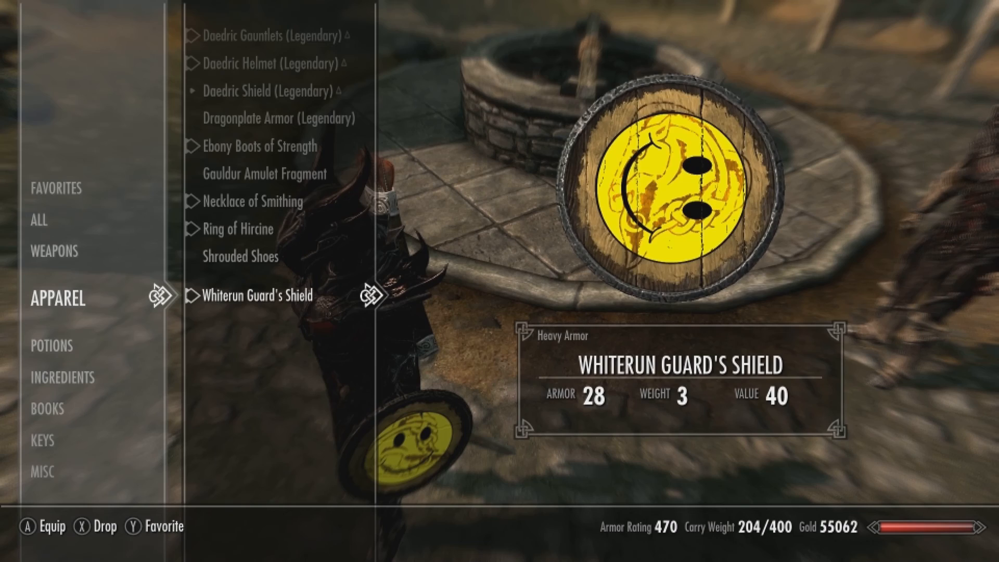
key(c)
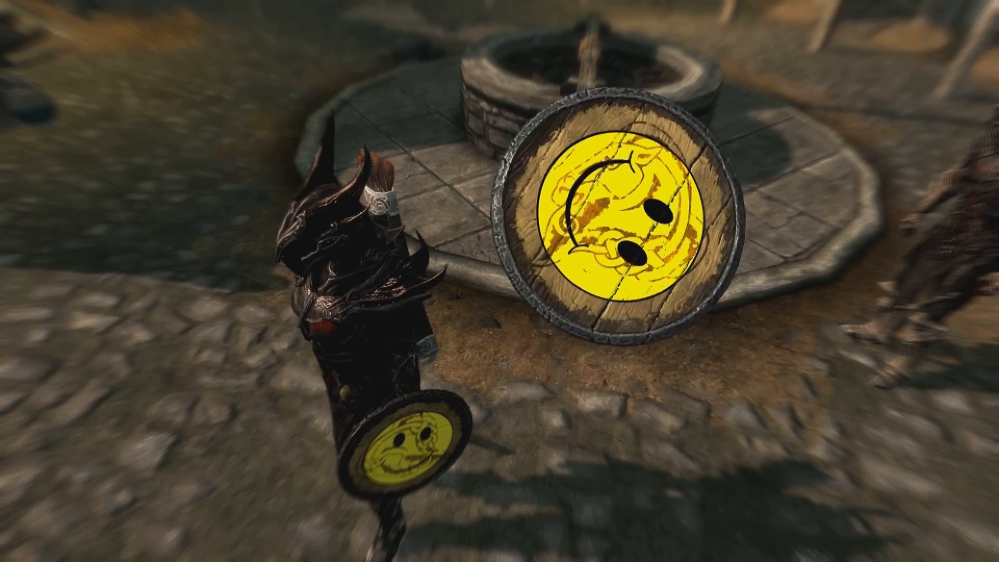